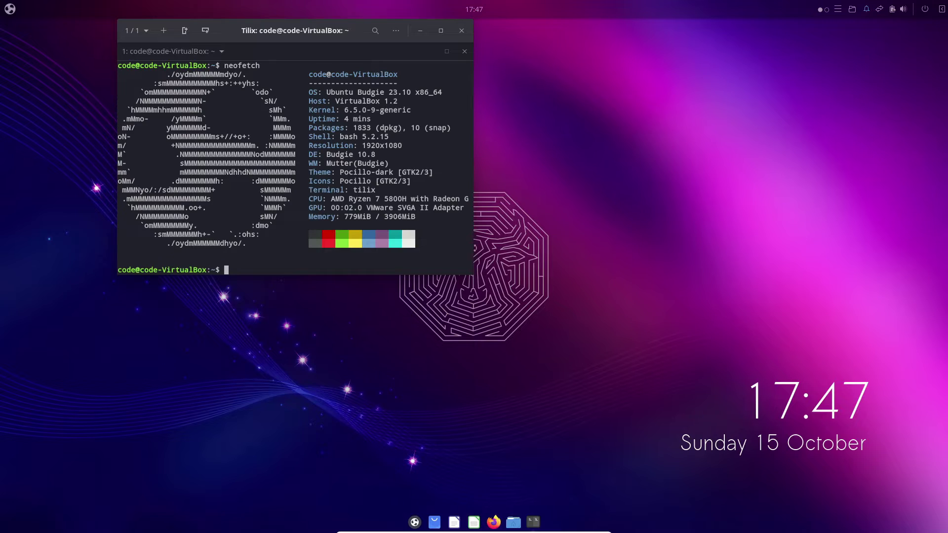
Select the kernel version 6.5.0-9-generic in neofetch's summary and close the Tilix window.
mouse_move(336, 109)
mouse_down()
mouse_move(473, 109)
mouse_move(335, 109)
mouse_move(333, 101)
mouse_move(416, 109)
mouse_move(336, 109)
mouse_up()
click(462, 31)
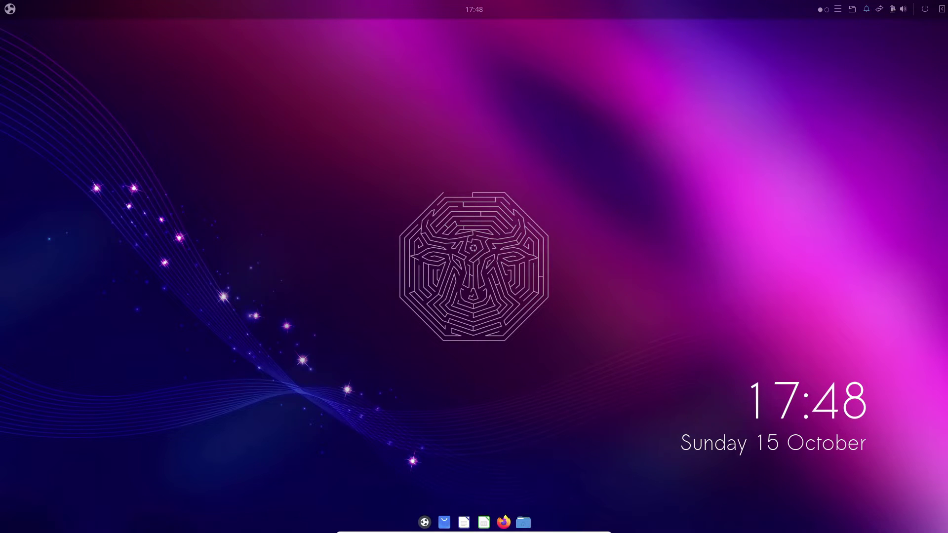
Open Budgie Menu and return its app grid to the first page, 2048 through Budgie Screenshot.
click(10, 9)
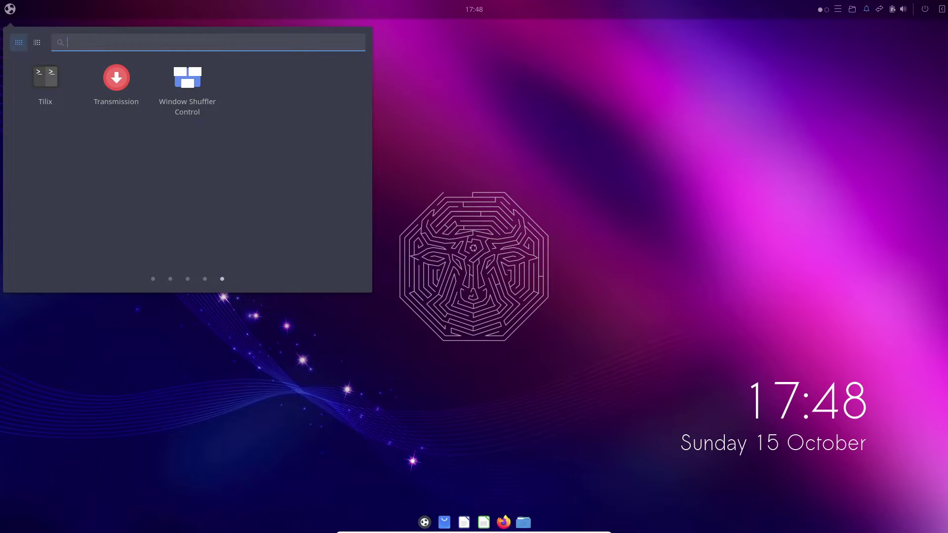
scroll(116, 158, up, 1)
scroll(116, 158, up, 1)
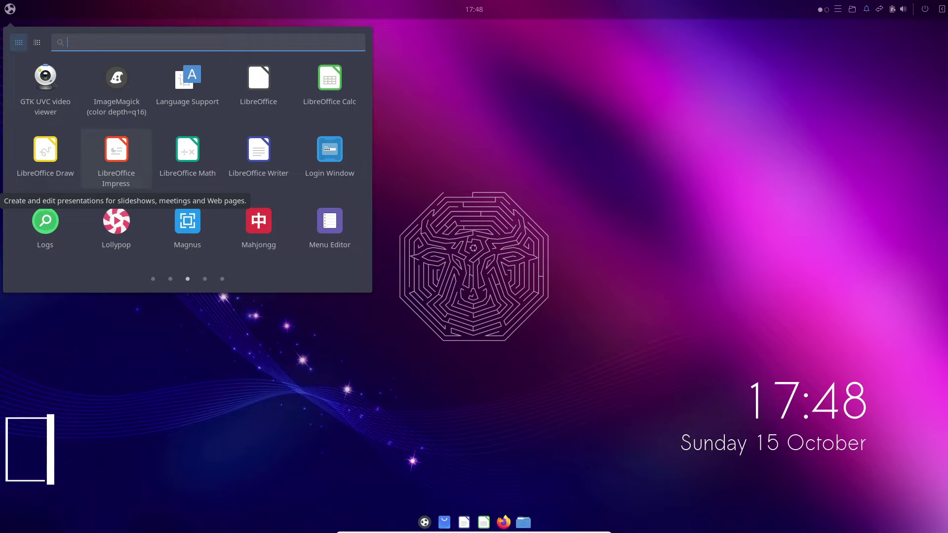
scroll(116, 158, up, 1)
scroll(116, 217, up, 1)
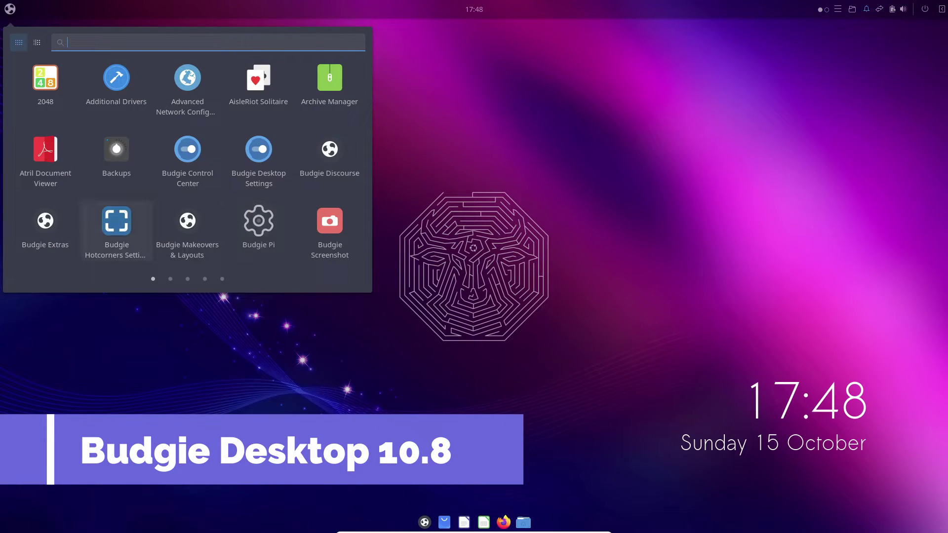
Close the mistakenly launched Budgie Desktop Settings and launch Budgie Control Center instead.
click(258, 148)
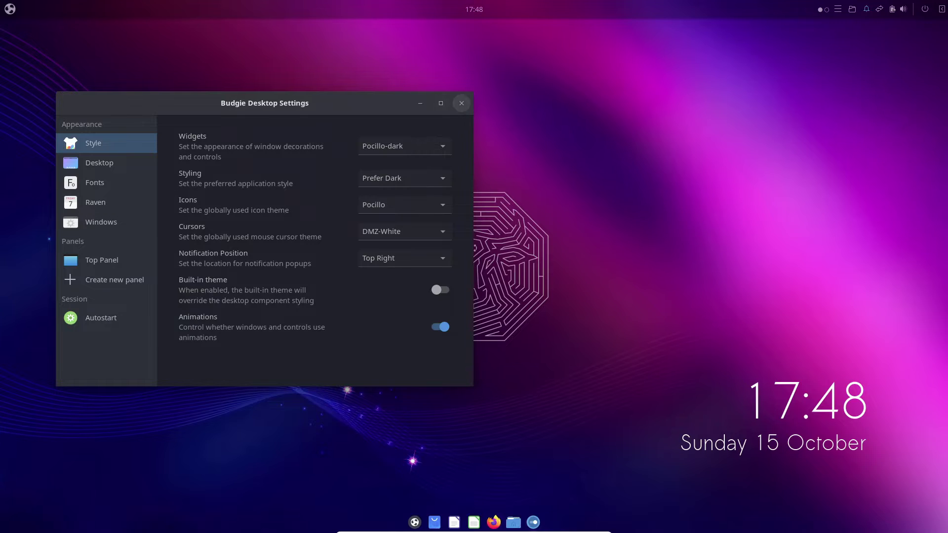
click(461, 103)
click(10, 9)
click(189, 148)
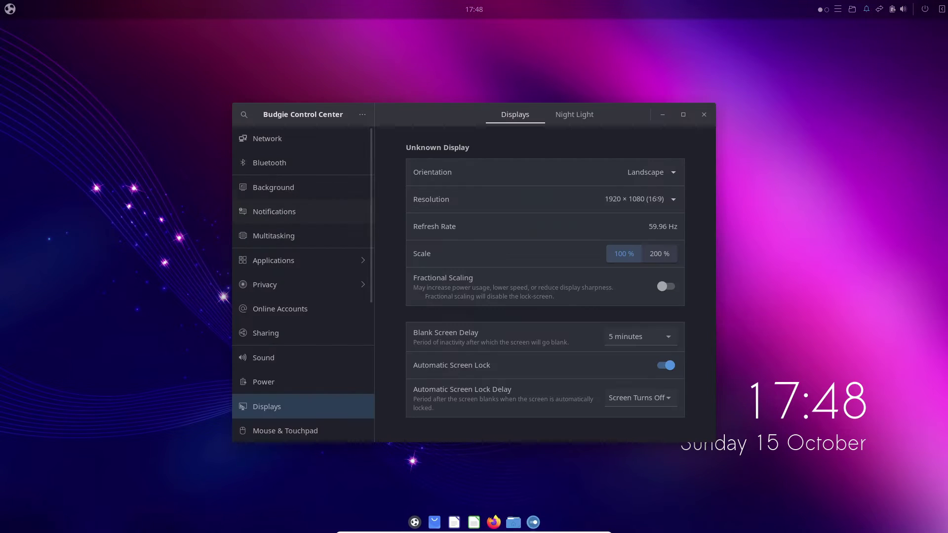
View the About page, select Budgie Version 10.8, and close Control Center.
scroll(302, 286, down, 5)
click(263, 429)
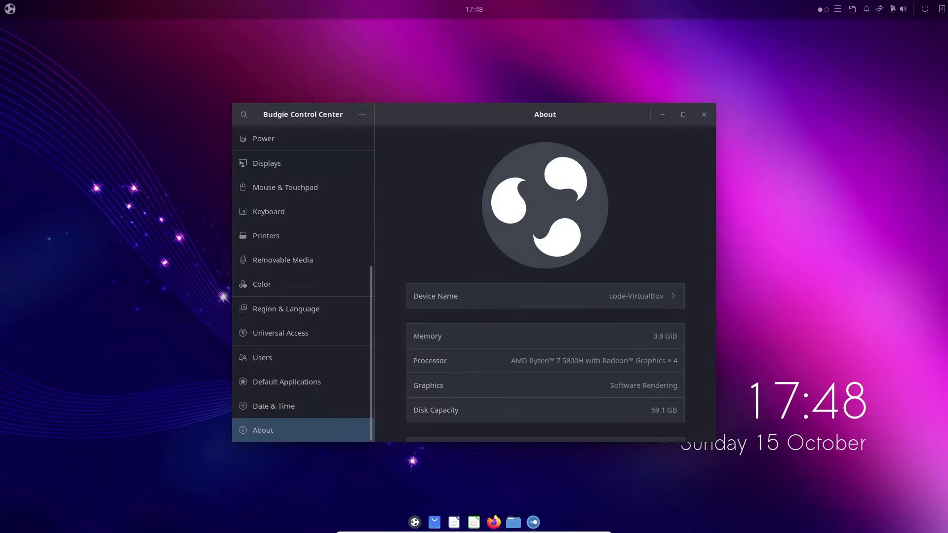
scroll(545, 285, down, 5)
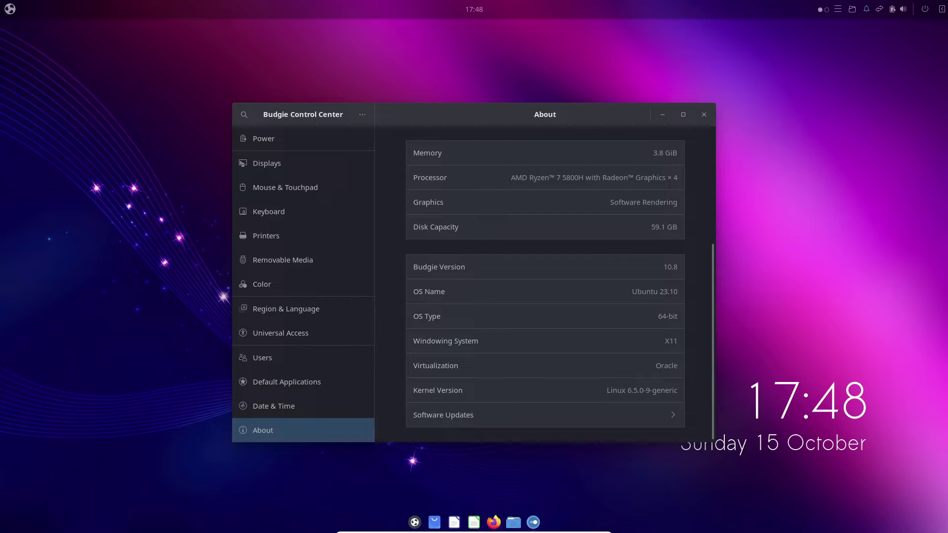
double_click(673, 266)
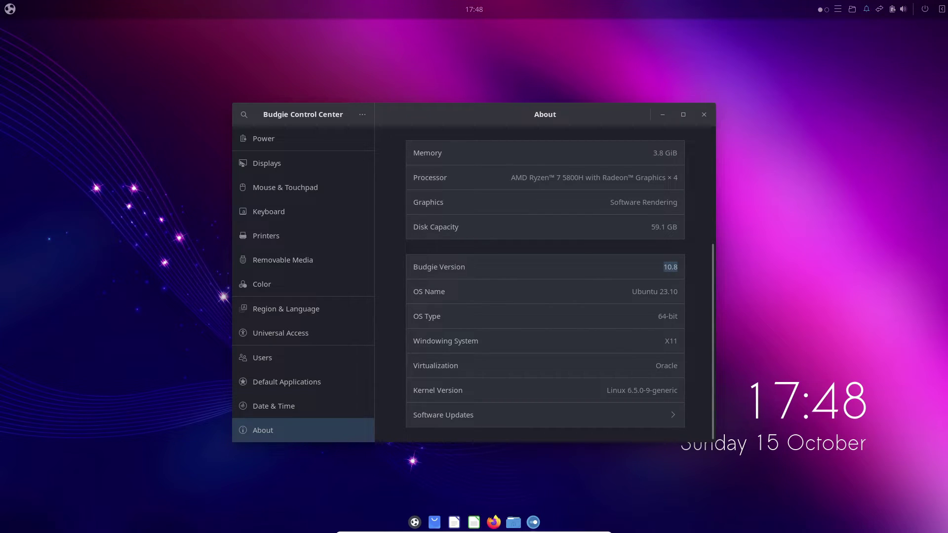
key(alt+F4)
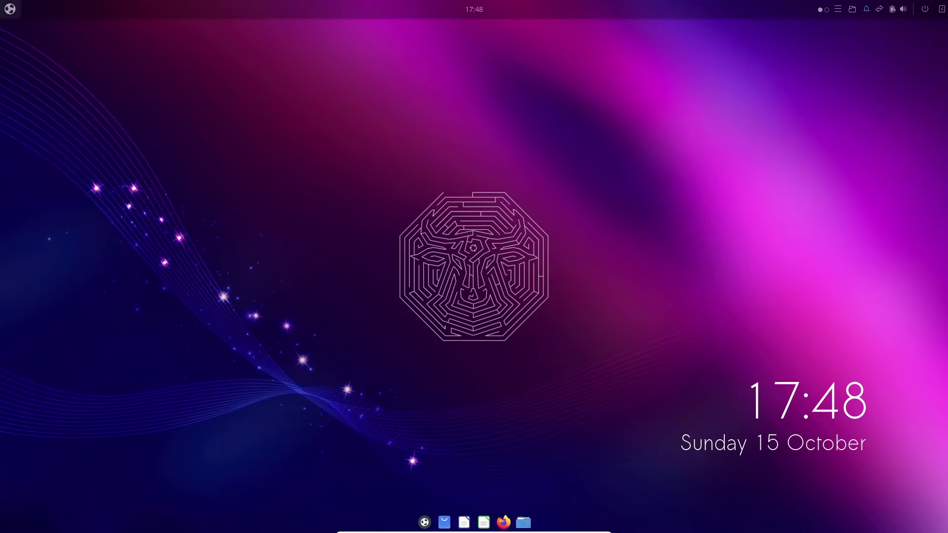
key(super)
click(36, 42)
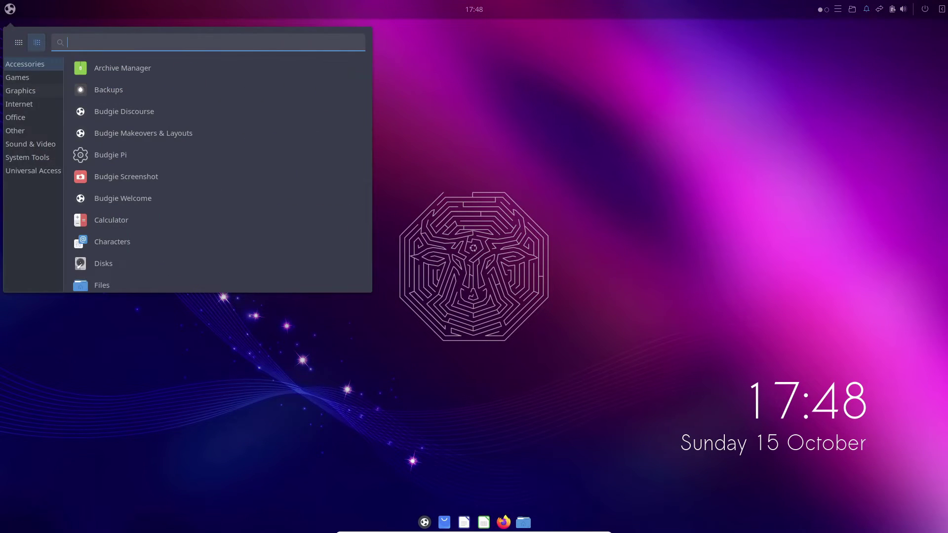
scroll(217, 165, down, 3)
scroll(217, 165, up, 5)
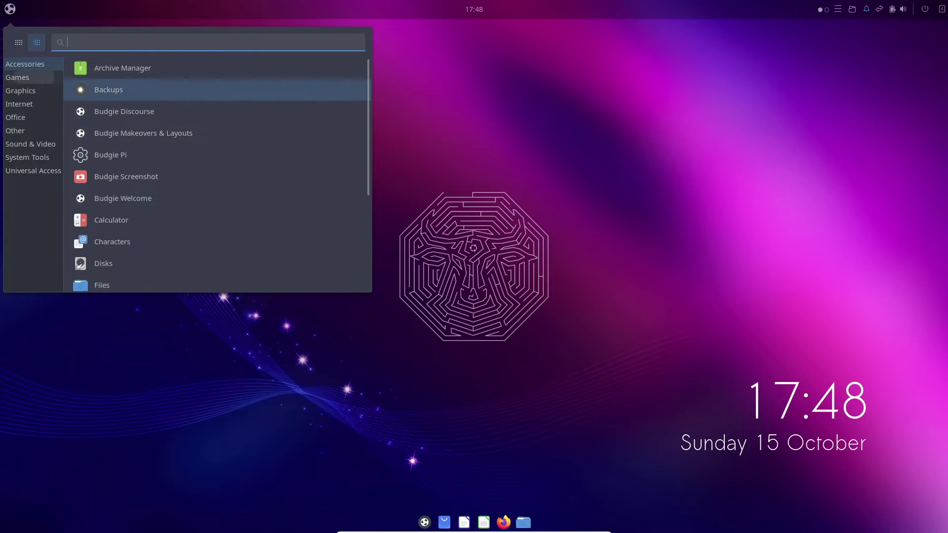
click(21, 91)
click(19, 105)
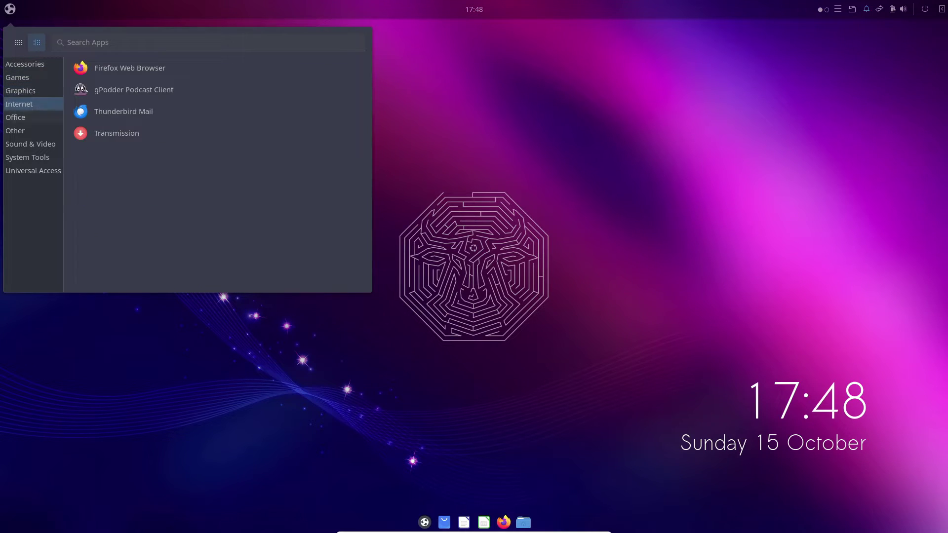
key(Down)
key(Down)
key(Down)
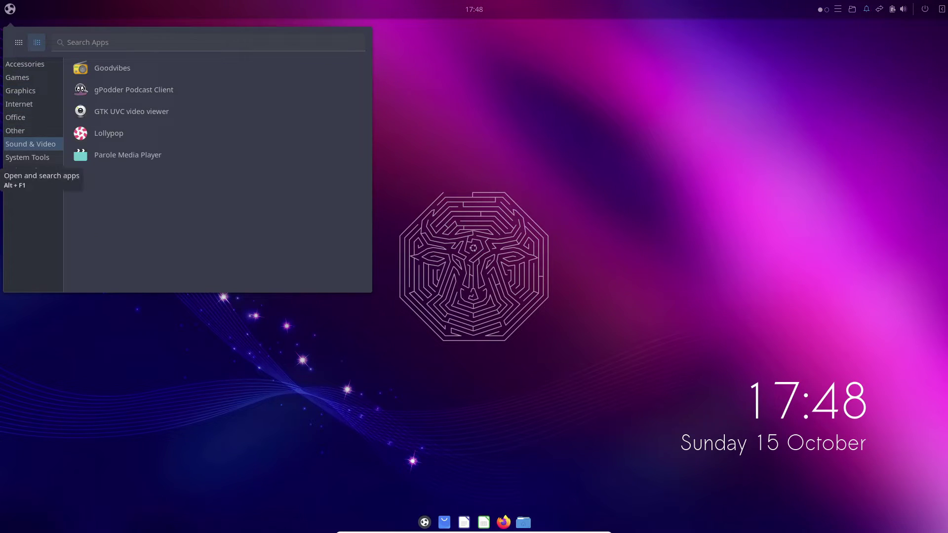
key(Down)
key(Tab)
key(Down)
key(Down)
key(Down)
key(Down)
key(Down)
key(Down)
key(Down)
key(Down)
key(Down)
key(Down)
key(Down)
key(Down)
key(Down)
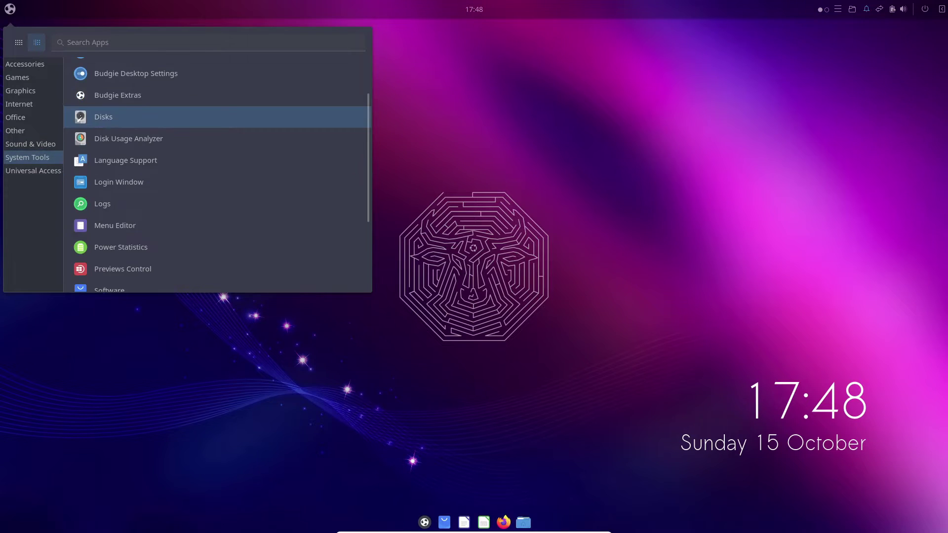
key(shift+Tab)
key(Down)
key(Tab)
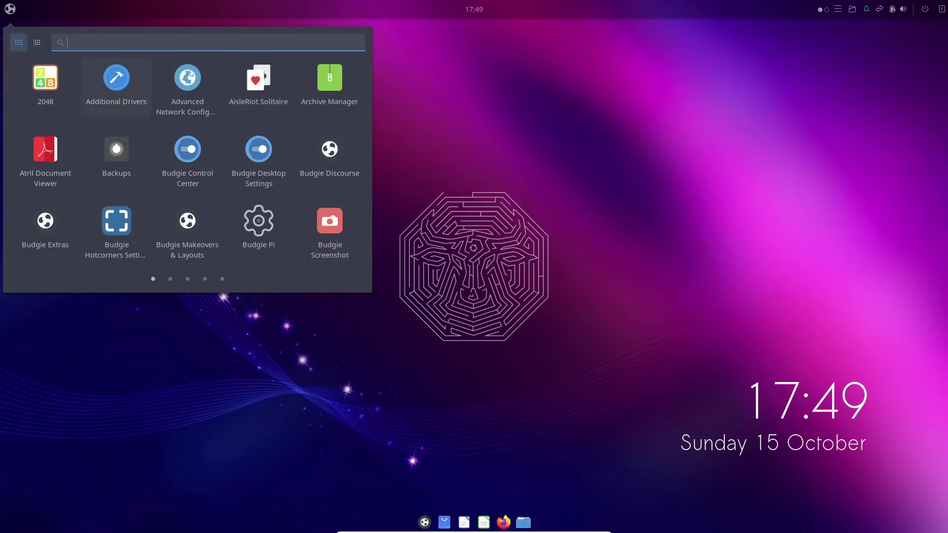
key(Escape)
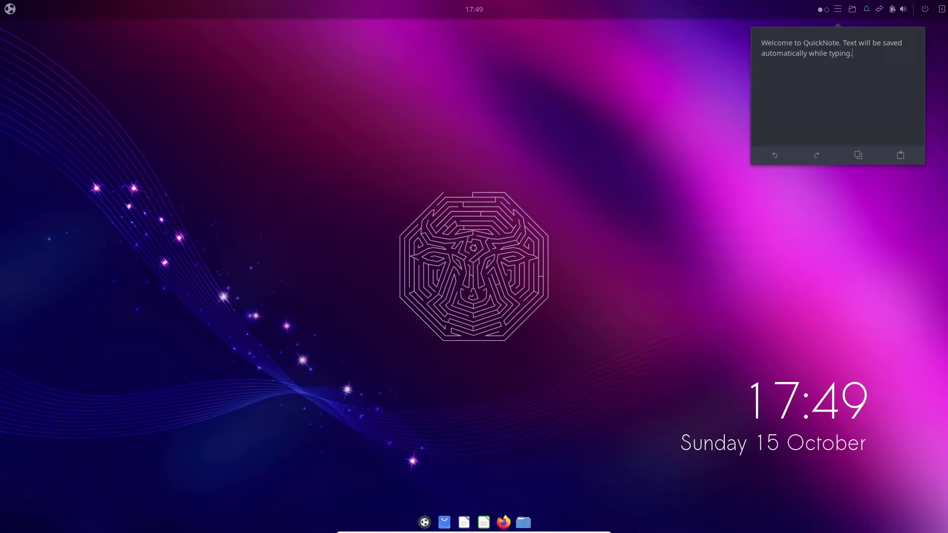
key(Escape)
key(Escape)
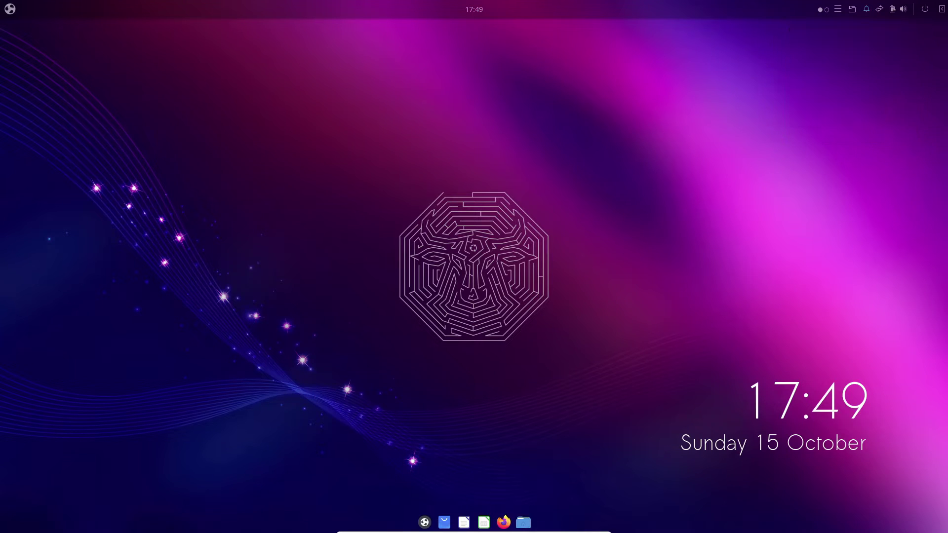
key(super+n)
Briefly open and close Budgie Welcome, the home folder in Files, and Date & Time settings.
click(424, 522)
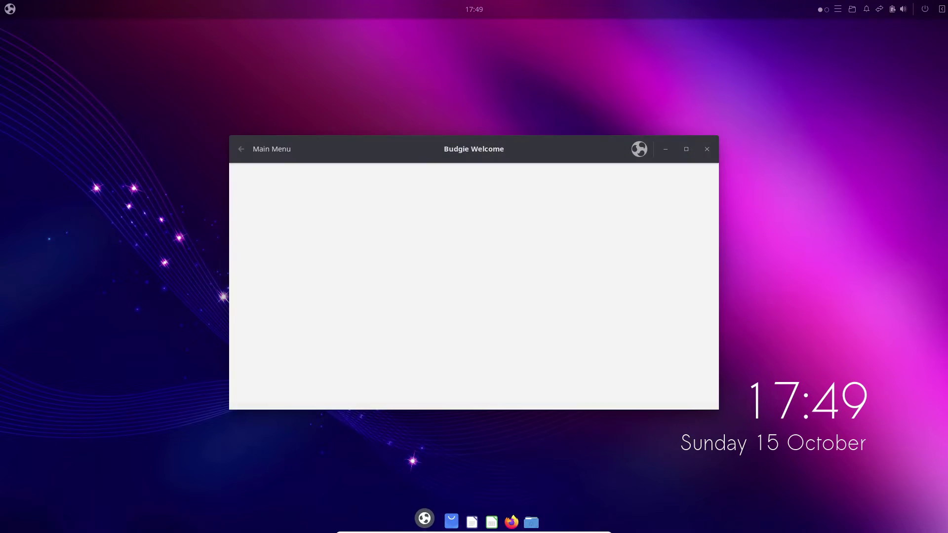
click(424, 522)
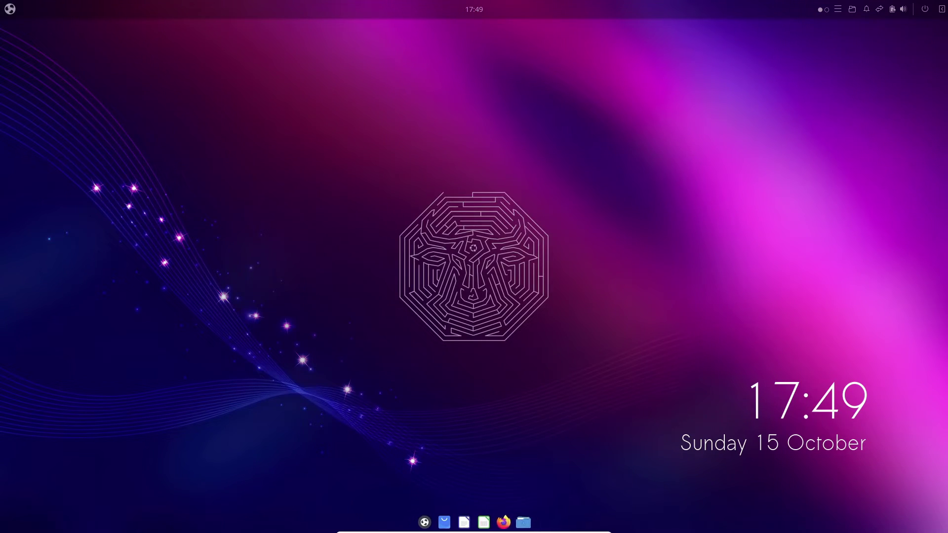
click(520, 518)
click(464, 102)
click(474, 9)
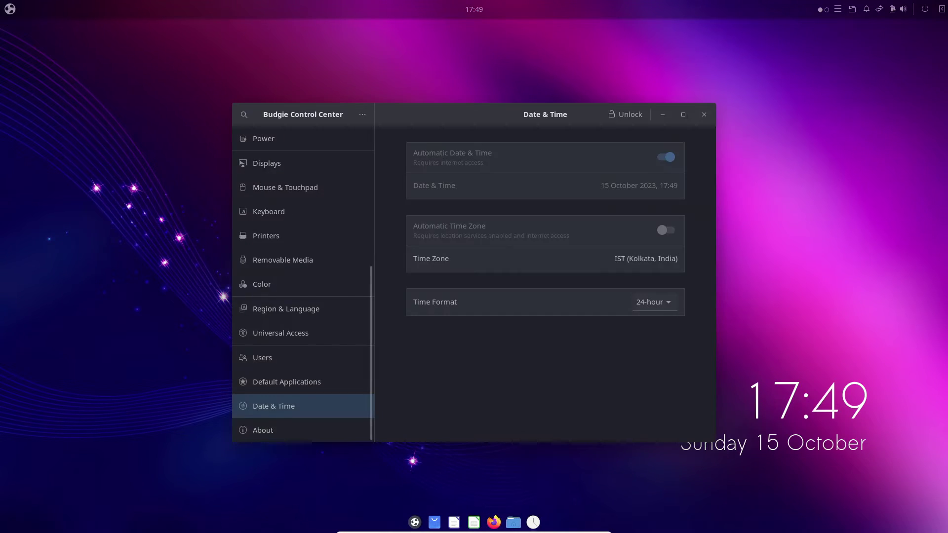
key(alt+F4)
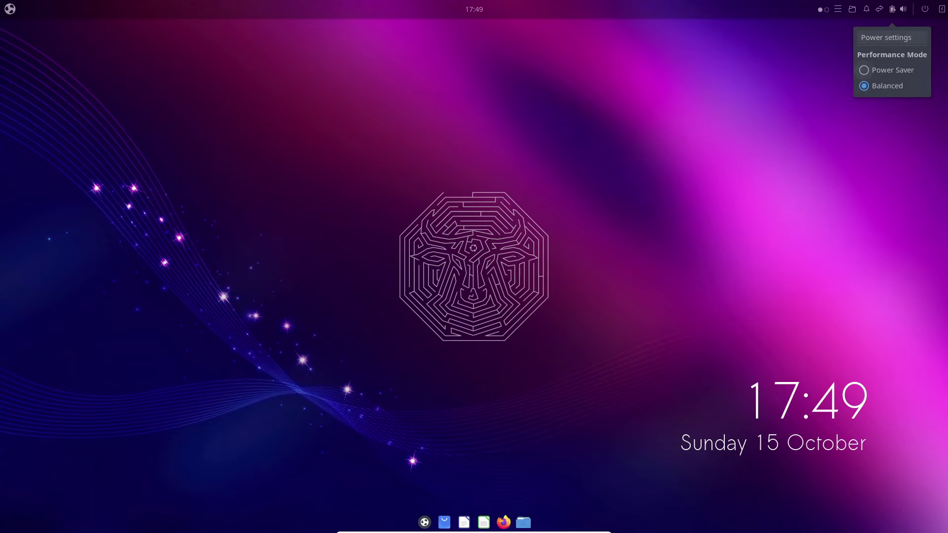
Switch the performance mode to Power Saver, then back to Balanced.
click(863, 70)
click(863, 86)
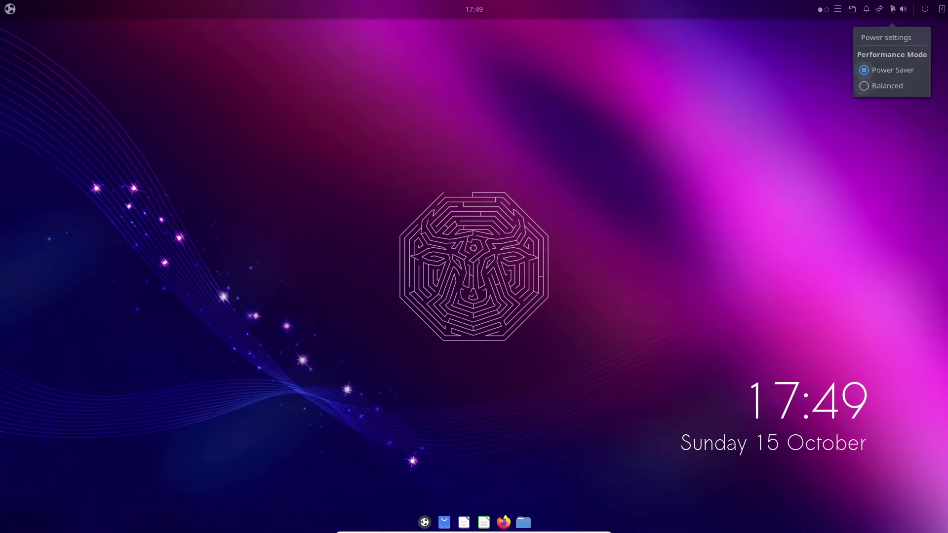
click(863, 86)
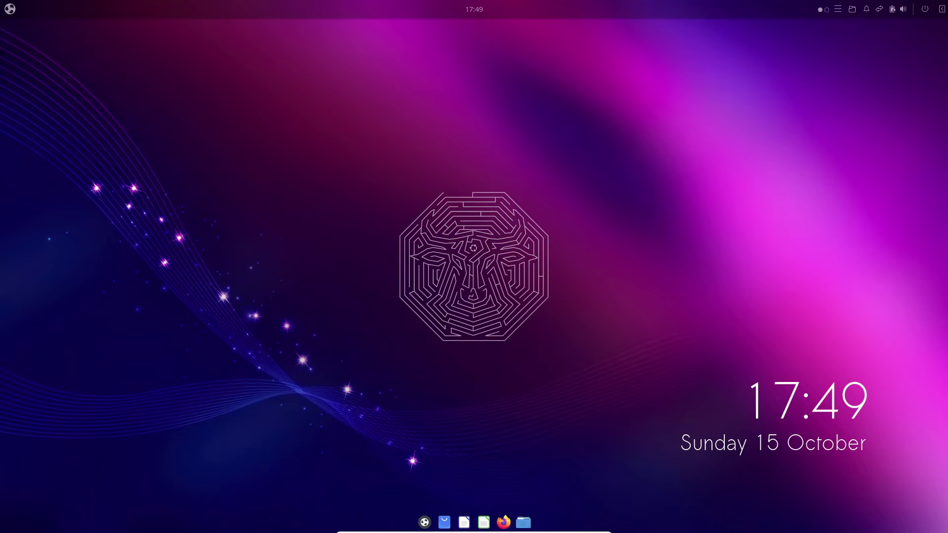
key(super)
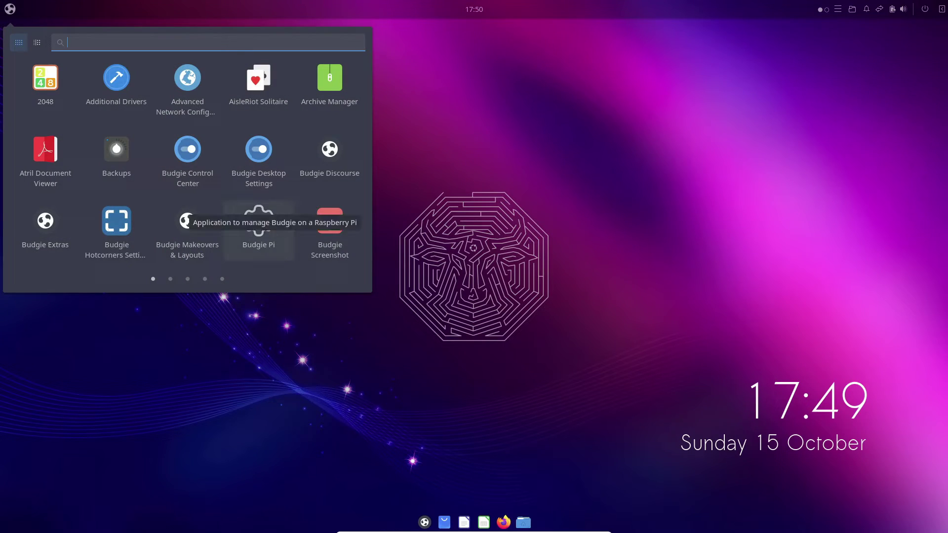
In Budgie Desktop Settings' Style page, switch to a different icon theme.
click(258, 149)
click(405, 146)
click(382, 145)
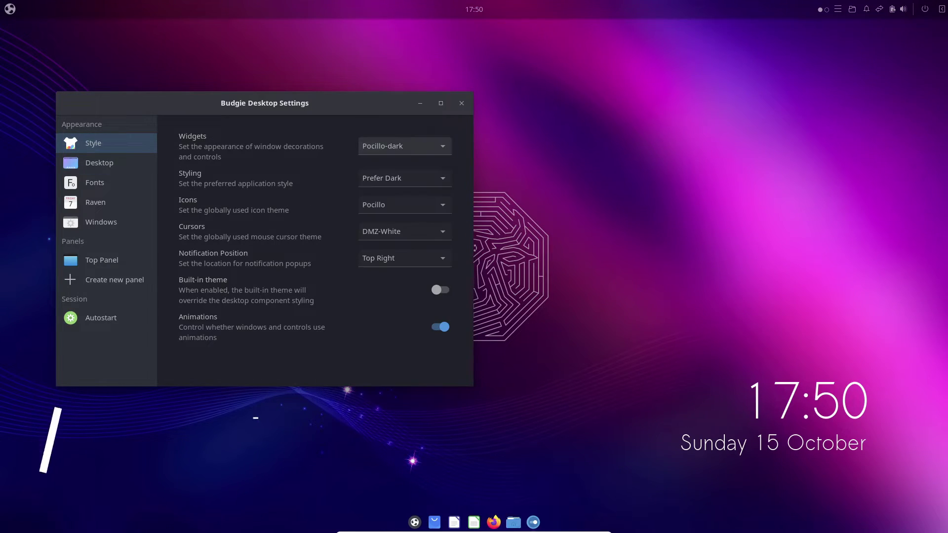
click(404, 178)
click(405, 205)
click(380, 205)
click(405, 231)
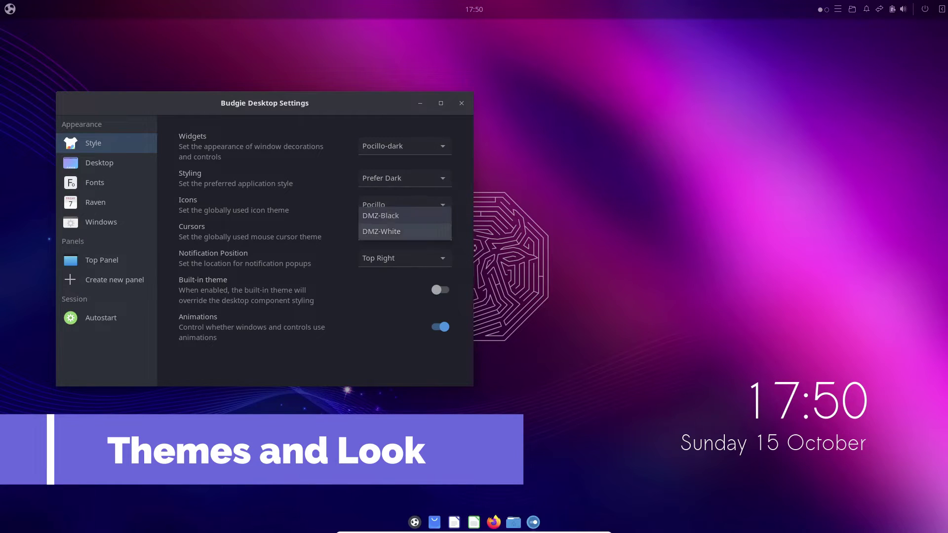
click(405, 216)
click(404, 258)
click(389, 257)
Create a new bottom panel, remove it again, and close Budgie Desktop Settings.
click(107, 162)
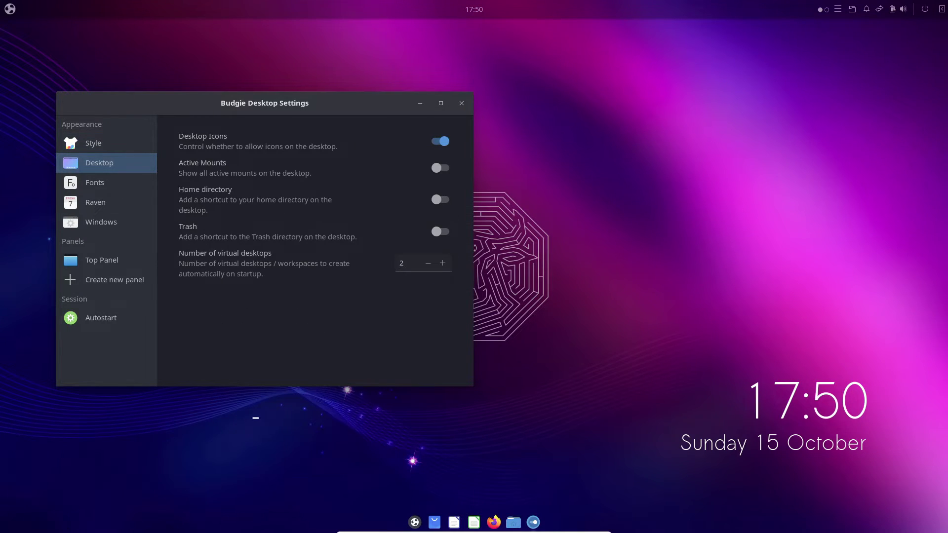
key(Down)
key(Down)
key(Down)
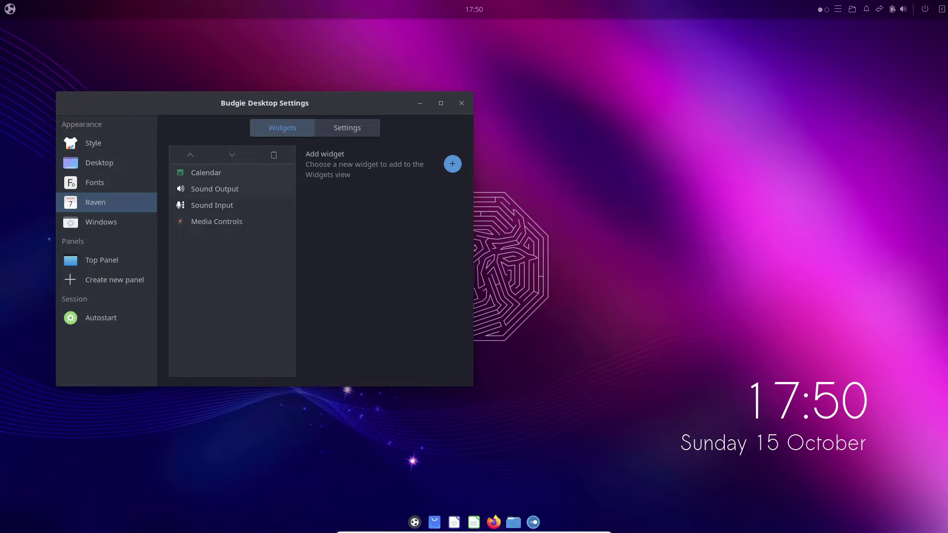
key(Down)
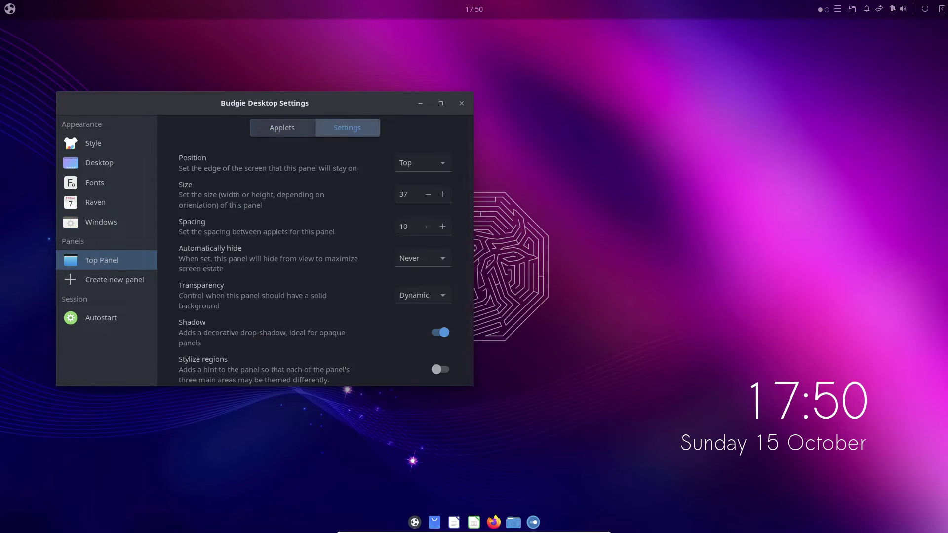
key(Down)
key(Return)
key(Return)
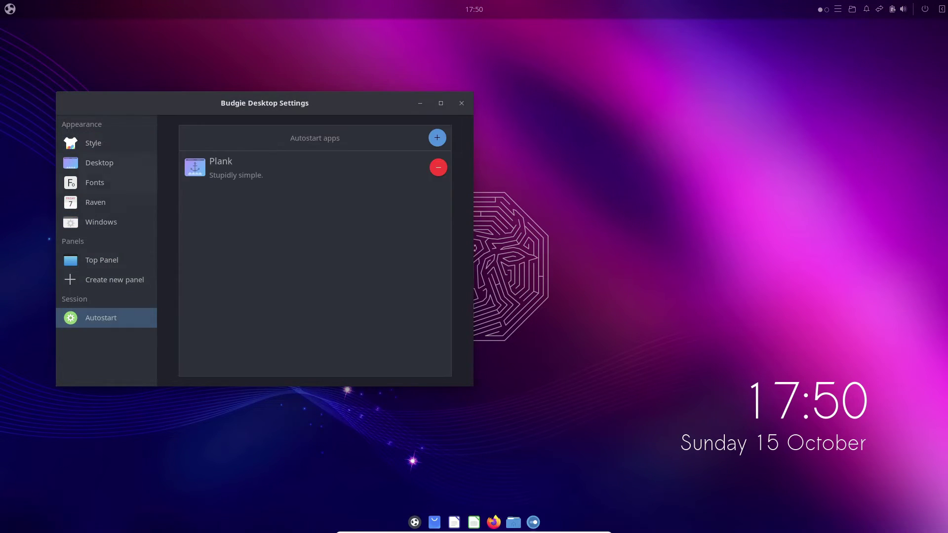
key(alt+F4)
key(super)
scroll(259, 153, down, 3)
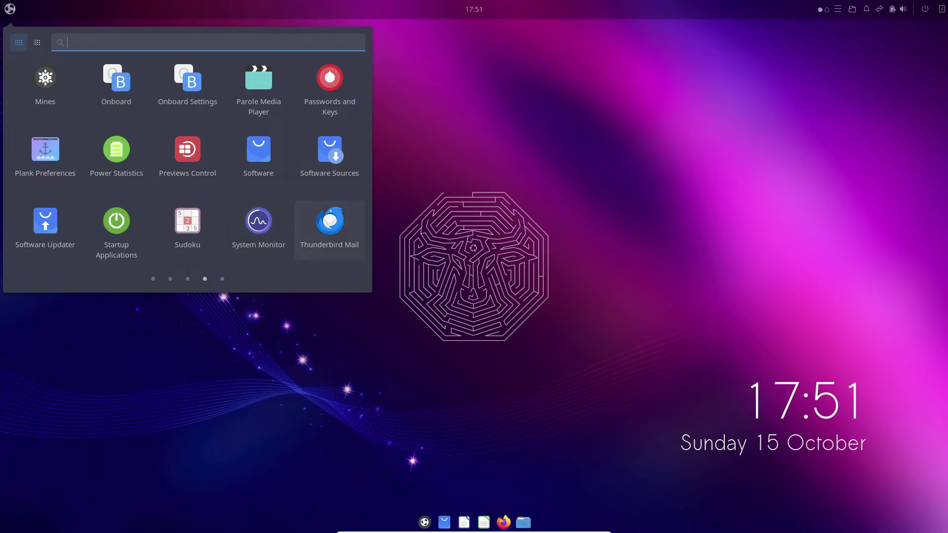
Install the Mojave makeover from Budgie Welcome's Makeovers & Layouts page.
click(425, 522)
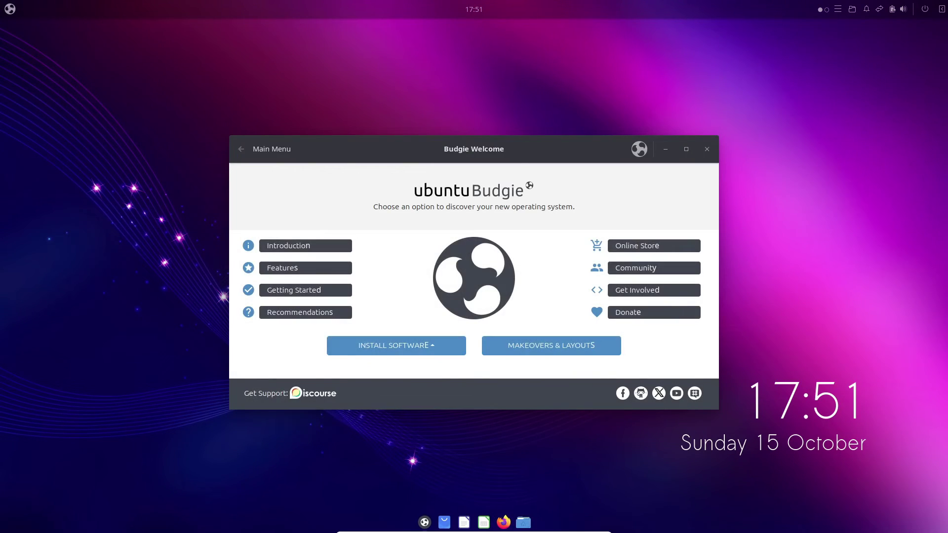
click(551, 345)
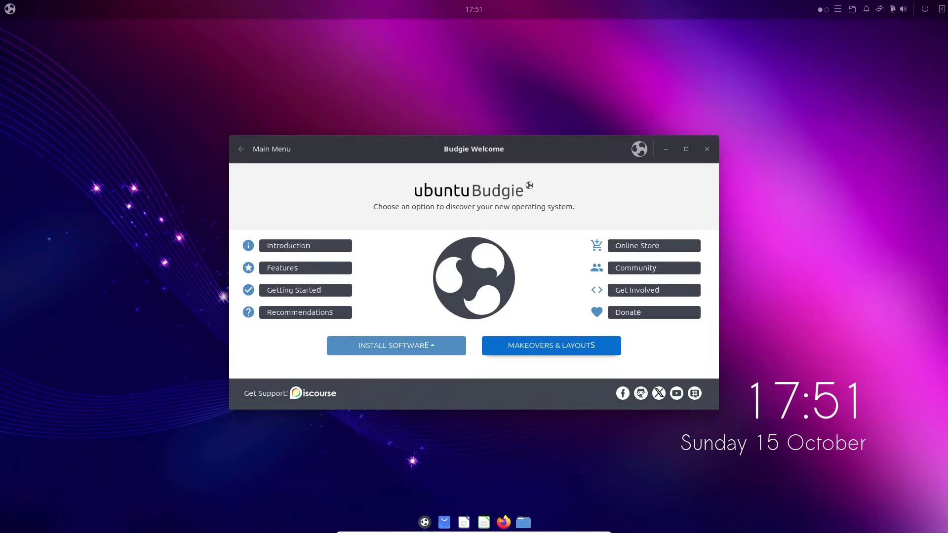
scroll(473, 287, down, 10)
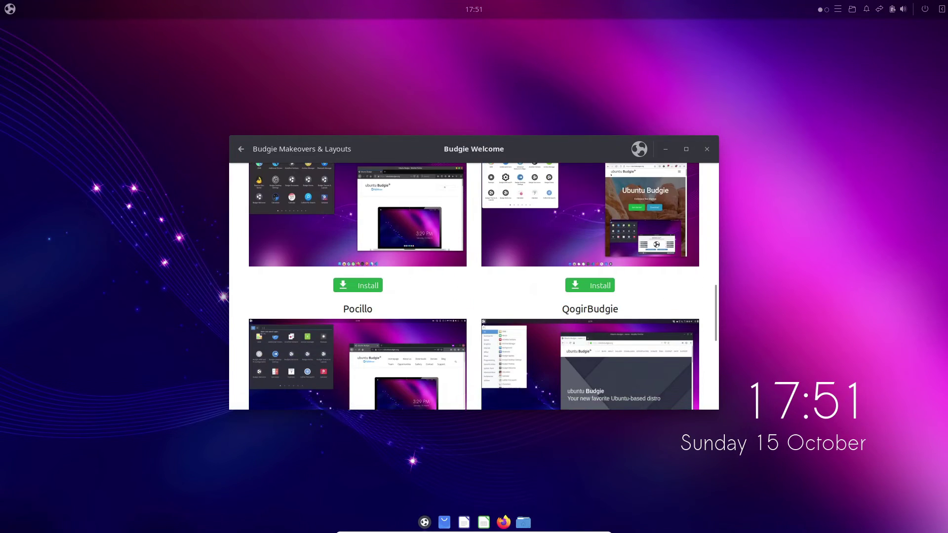
scroll(474, 287, up, 3)
click(357, 346)
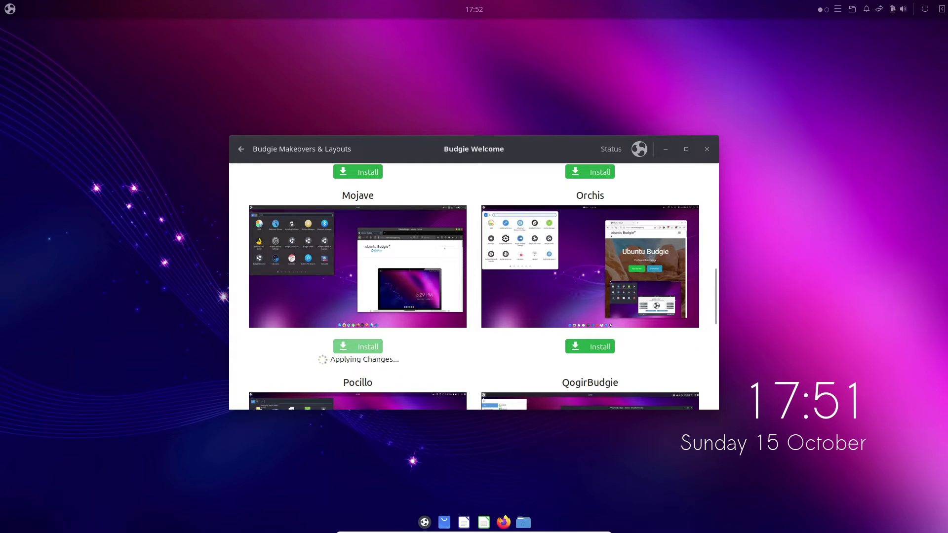
scroll(474, 286, down, 5)
scroll(474, 286, up, 4)
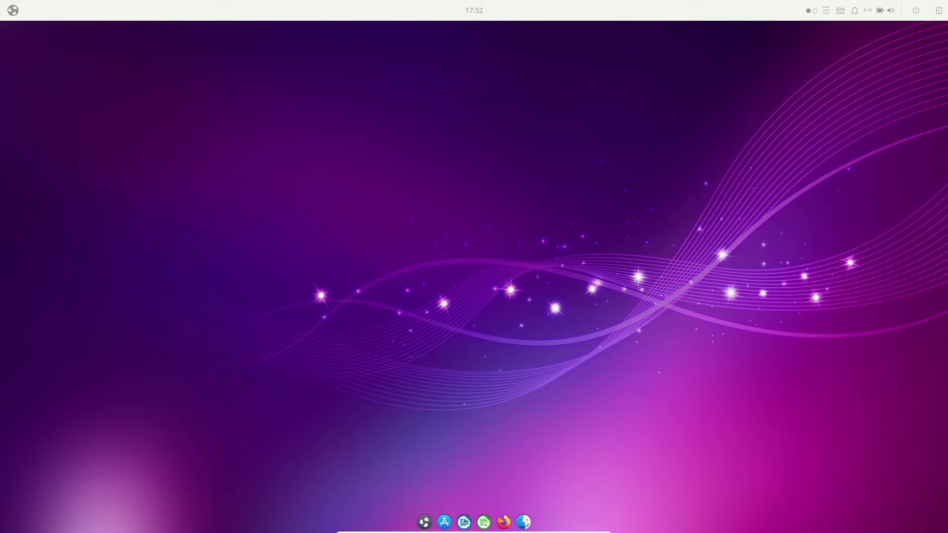
Install the WhiteSur makeover in Budgie Welcome, accepting the third-party repositories prompt.
key(super)
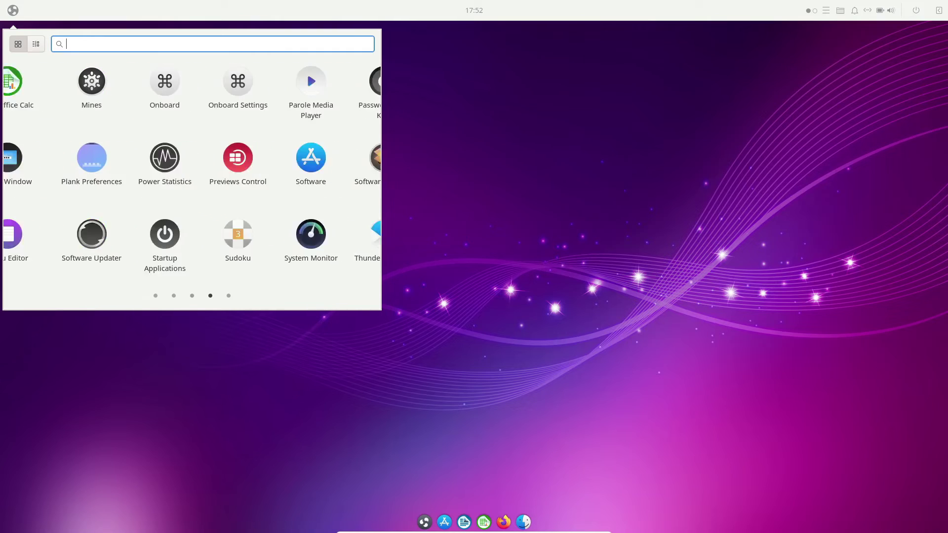
key(Escape)
click(424, 522)
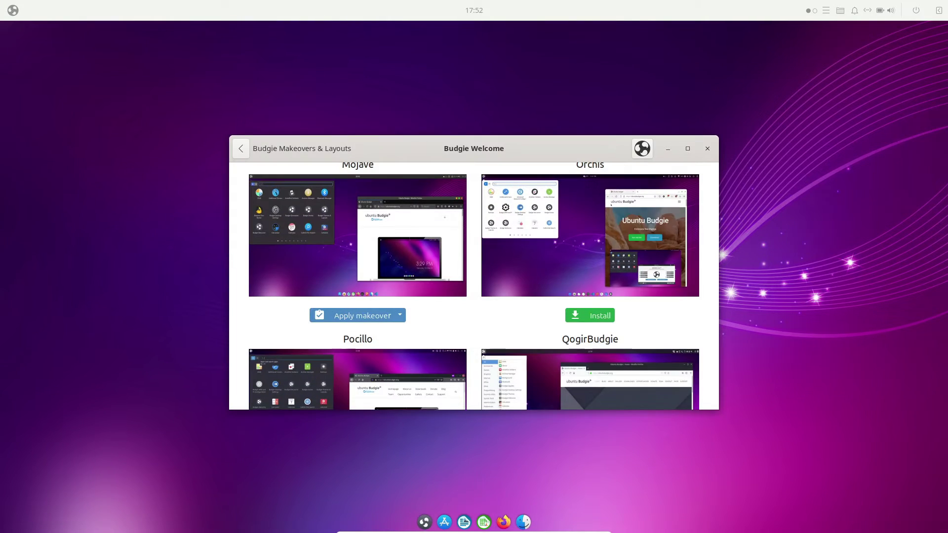
scroll(473, 286, down, 5)
click(358, 372)
click(548, 336)
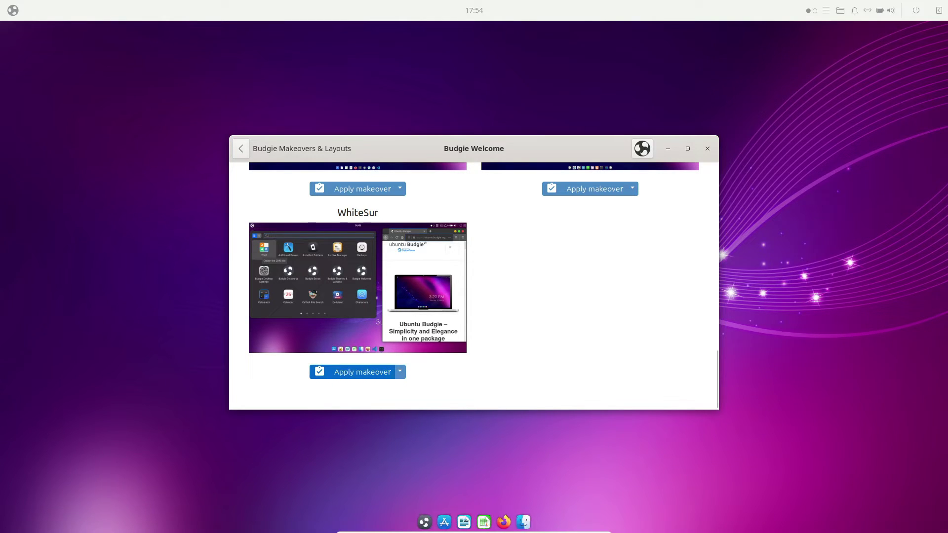
Apply the Ubuntu Budgie makeover to restore the dark panel and original wallpaper.
scroll(355, 371, up, 15)
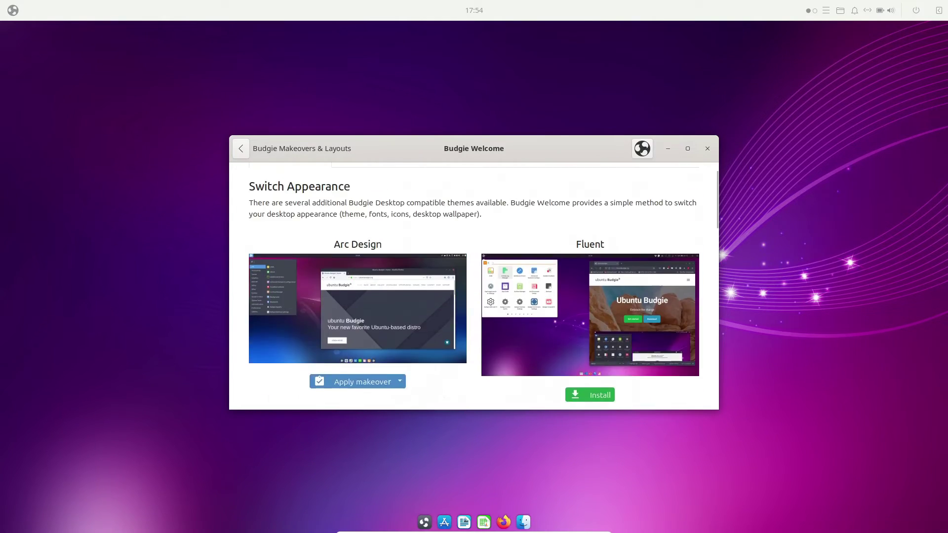
scroll(355, 226, down, 5)
click(355, 226)
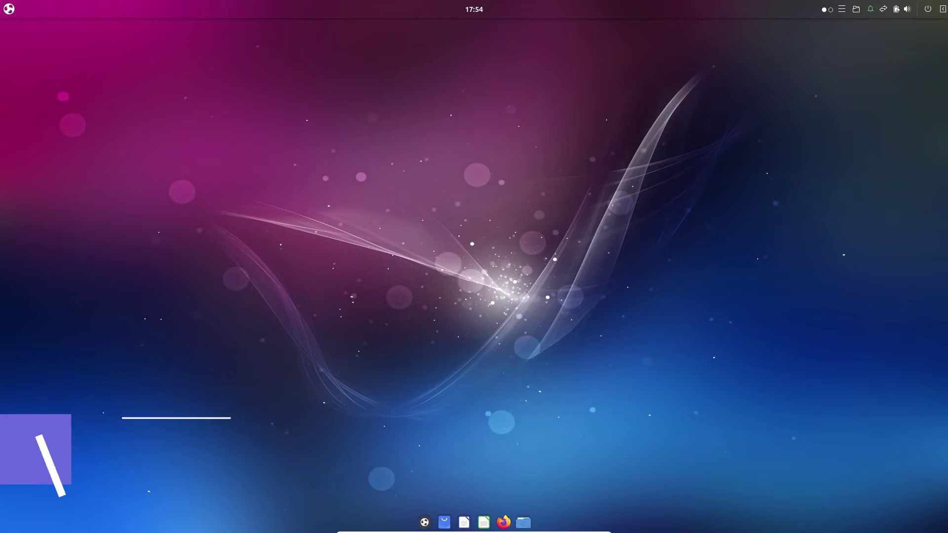
In QuickNote, clear the welcome text, paste the kernel version, and test Undo and Redo.
key(BackSpace)
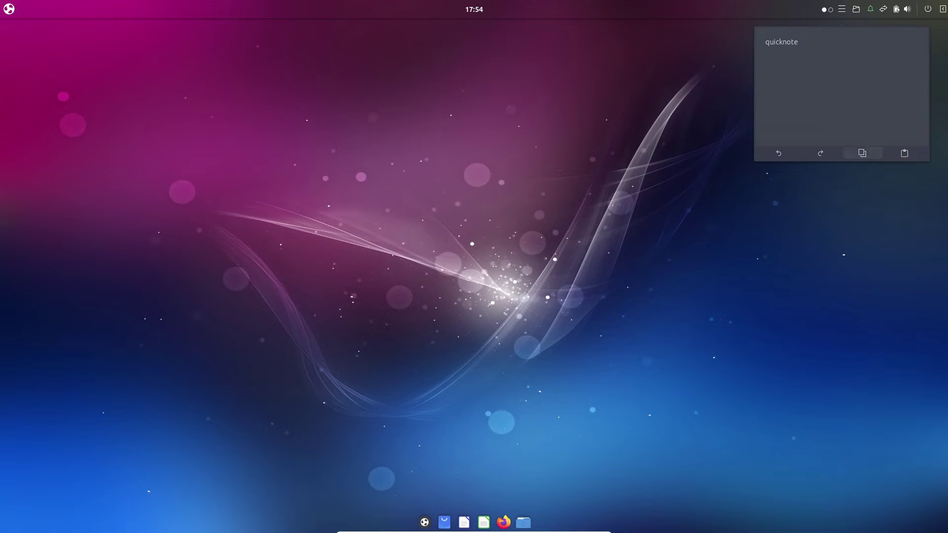
key(Tab)
key(Return)
key(Return)
key(shift+Tab)
key(shift+Tab)
key(shift+Tab)
key(Return)
key(Tab)
key(Return)
key(shift+Tab)
key(Return)
key(Return)
key(Return)
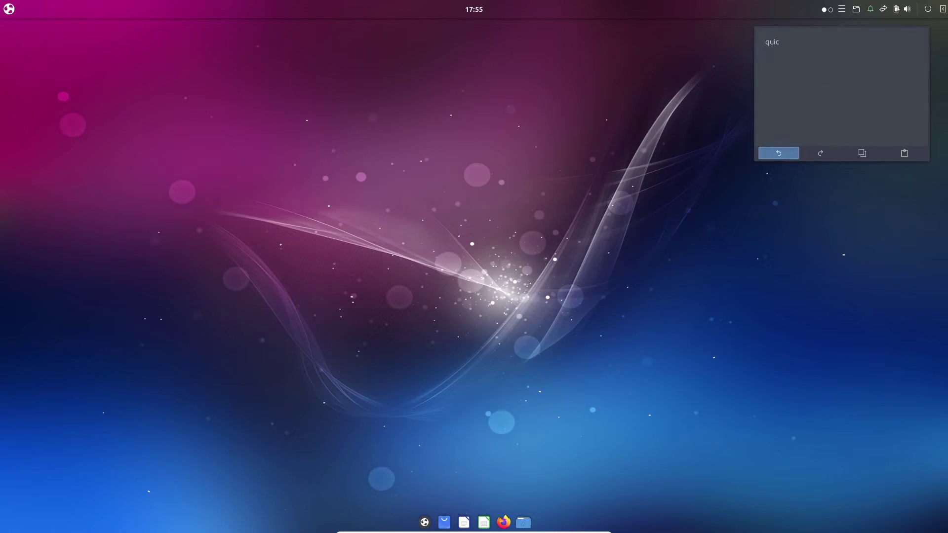
key(Return)
key(Return)
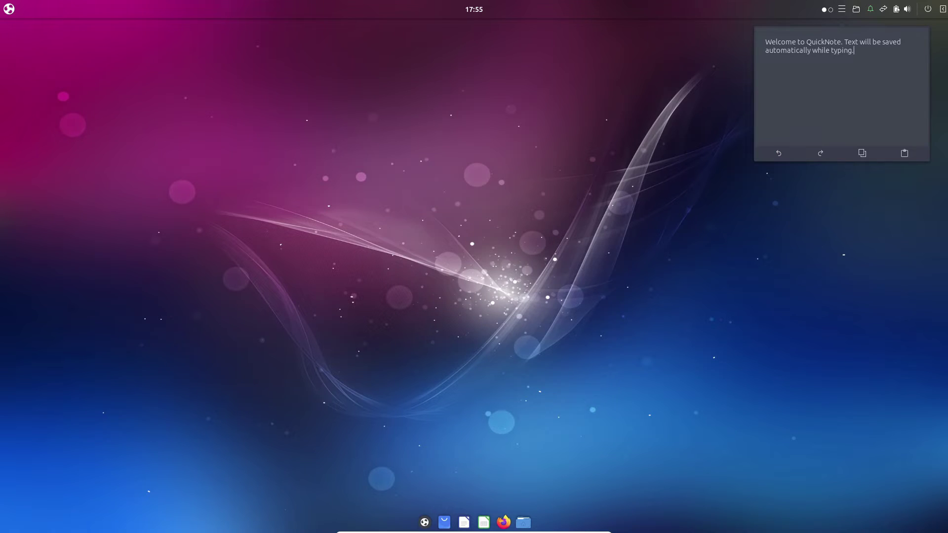
key(Tab)
key(Return)
key(Return)
key(Return)
key(Escape)
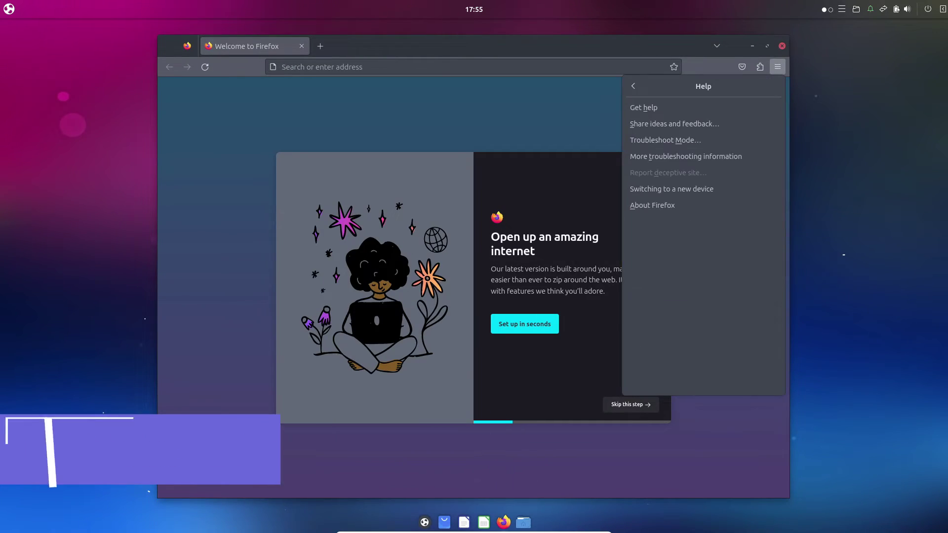
Check Firefox's About dialog showing version 118.0.1, then close it.
key(a)
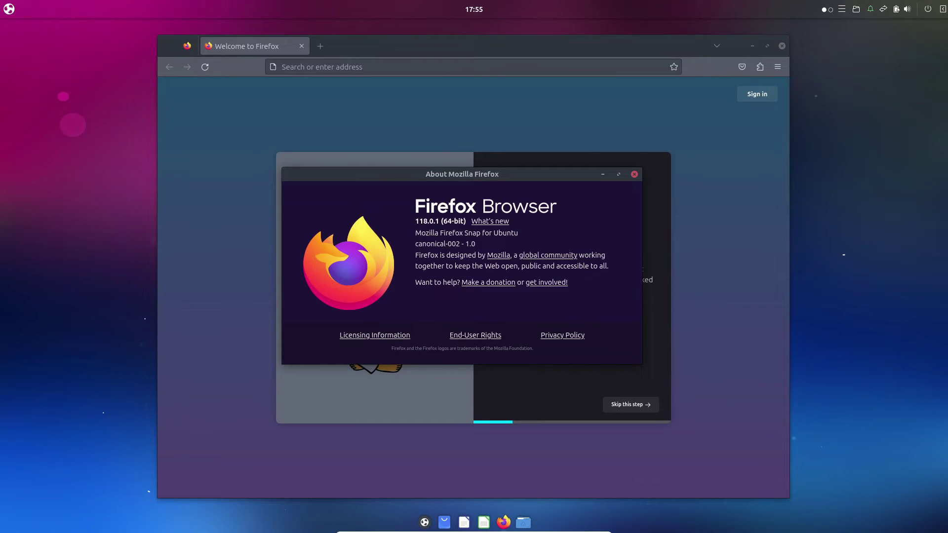
key(Escape)
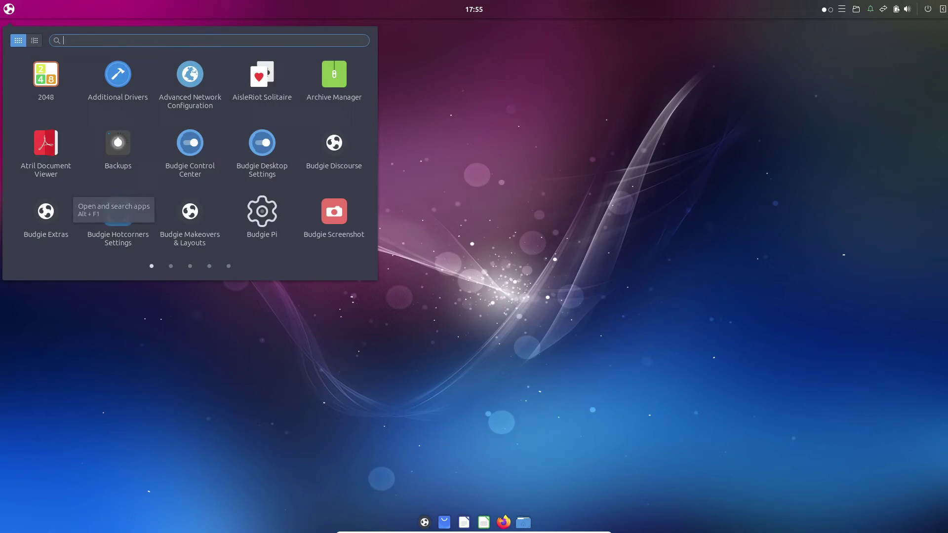
scroll(190, 148, down, 1)
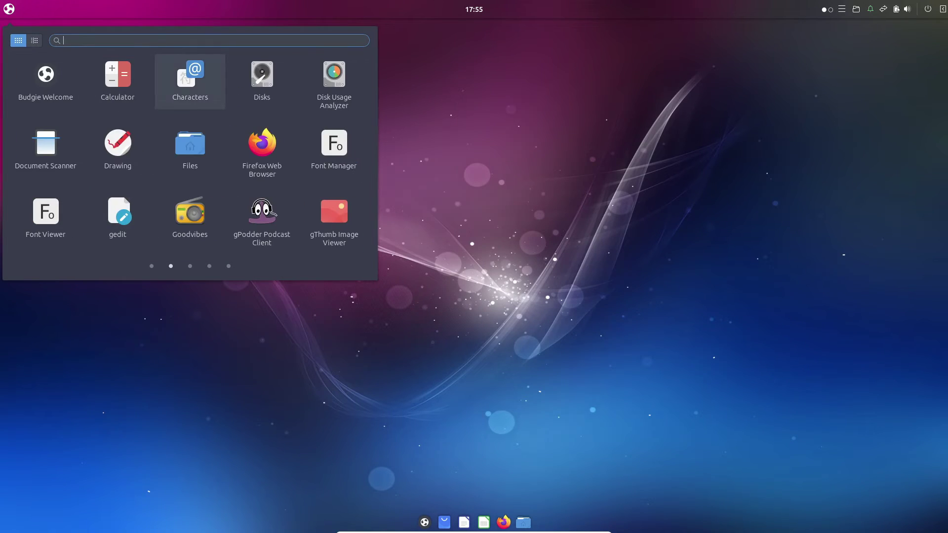
Launch LibreOffice, view its About dialog, then quit back to the launcher's LibreOffice page.
key(Left)
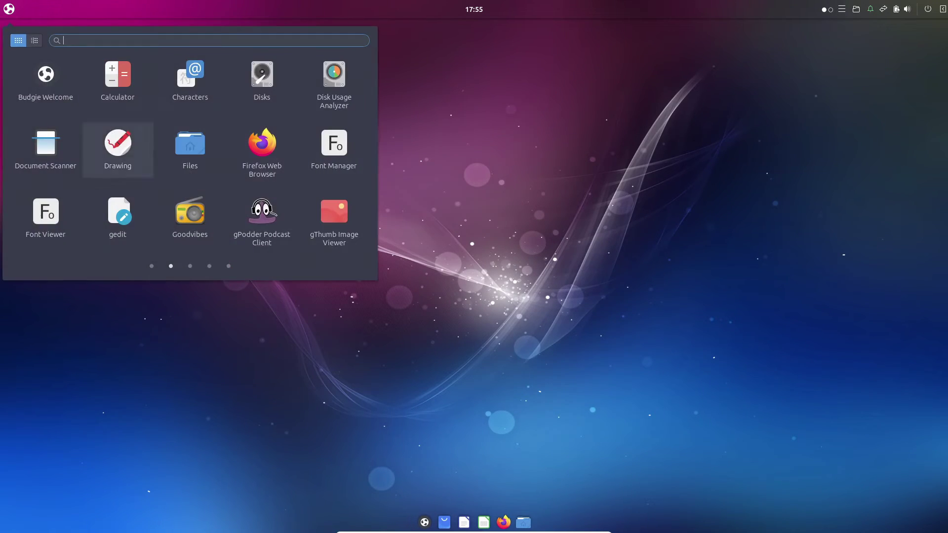
key(Right)
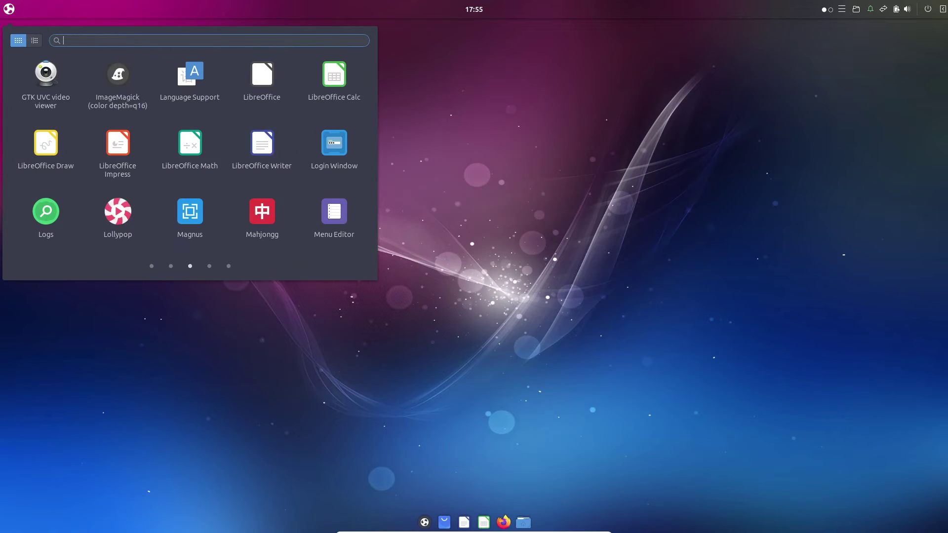
key(Return)
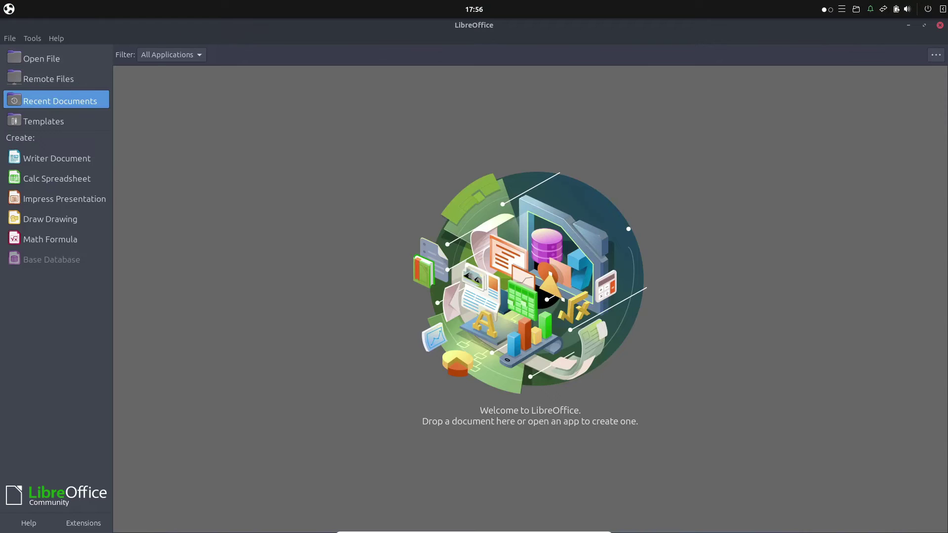
key(alt+h)
key(a)
key(Escape)
key(ctrl+q)
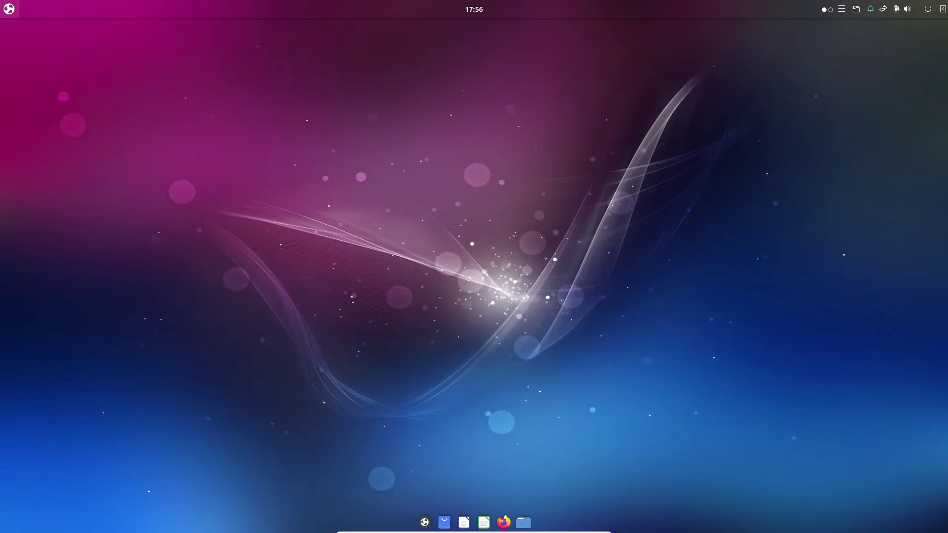
key(super)
scroll(261, 217, up, 1)
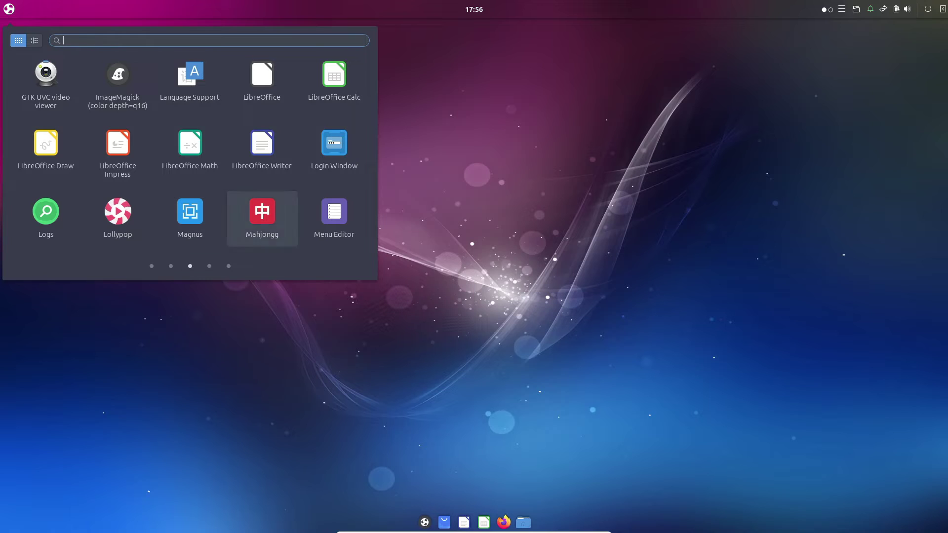
Launch Thunderbird, skip account setup, view About showing version 115.3.1, then quit.
scroll(190, 217, down, 1)
key(Right)
key(Return)
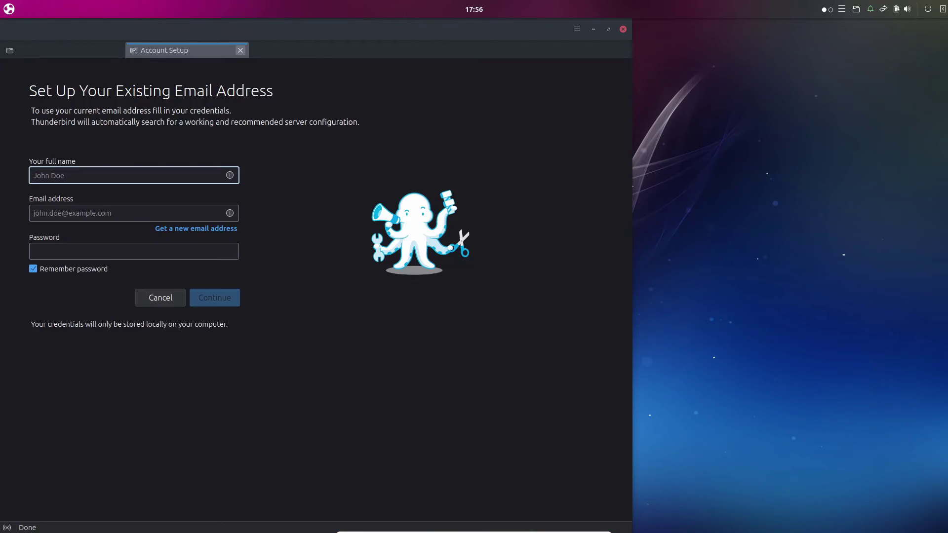
key(Escape)
click(576, 30)
click(455, 205)
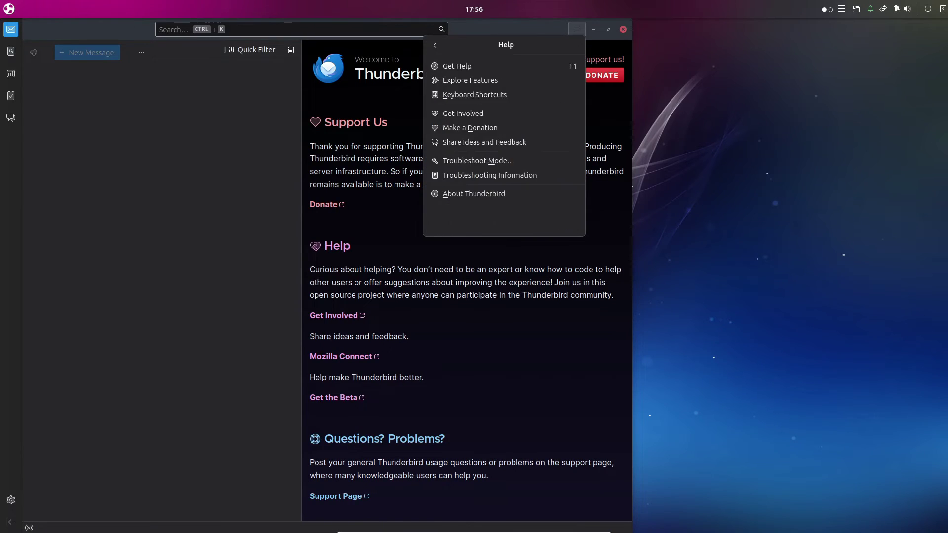
click(476, 195)
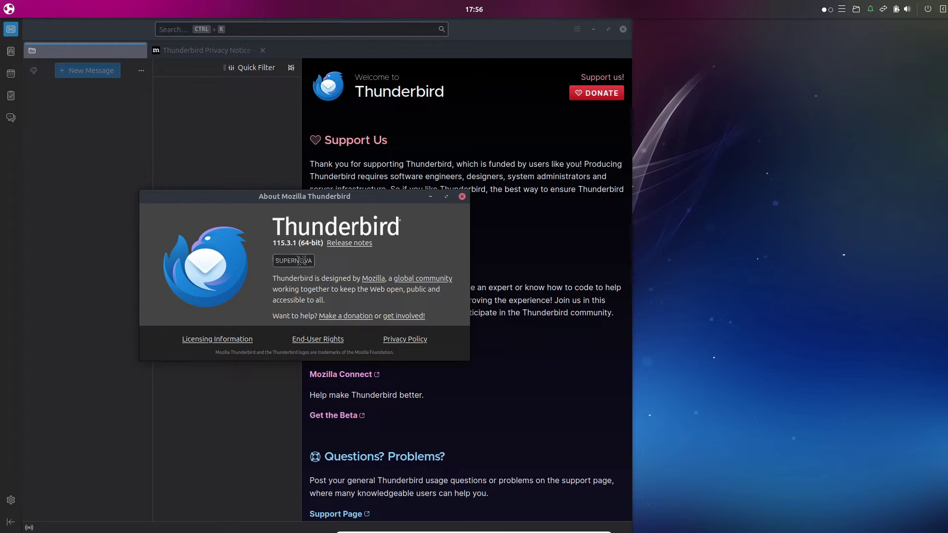
key(Escape)
key(ctrl+q)
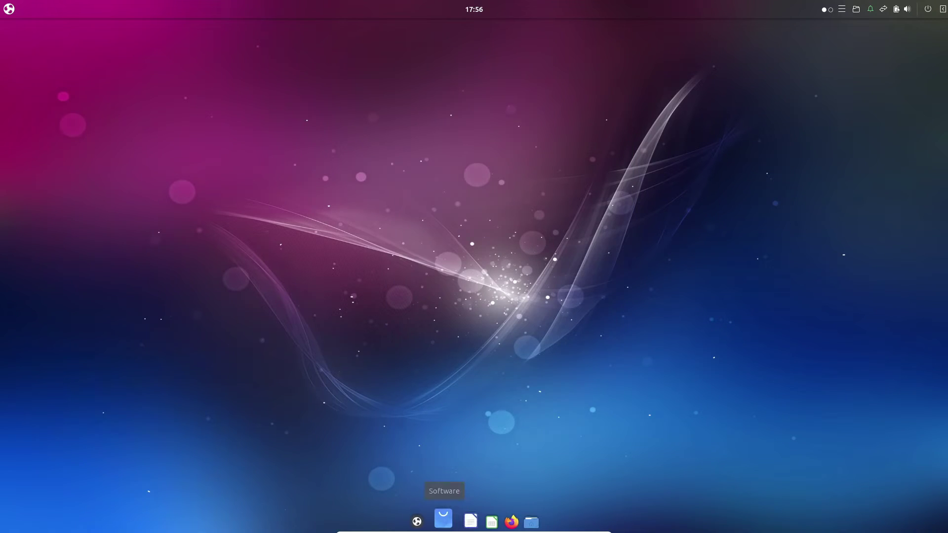
In GNOME Software, browse the Updates and Explore pages and view About Software.
click(444, 522)
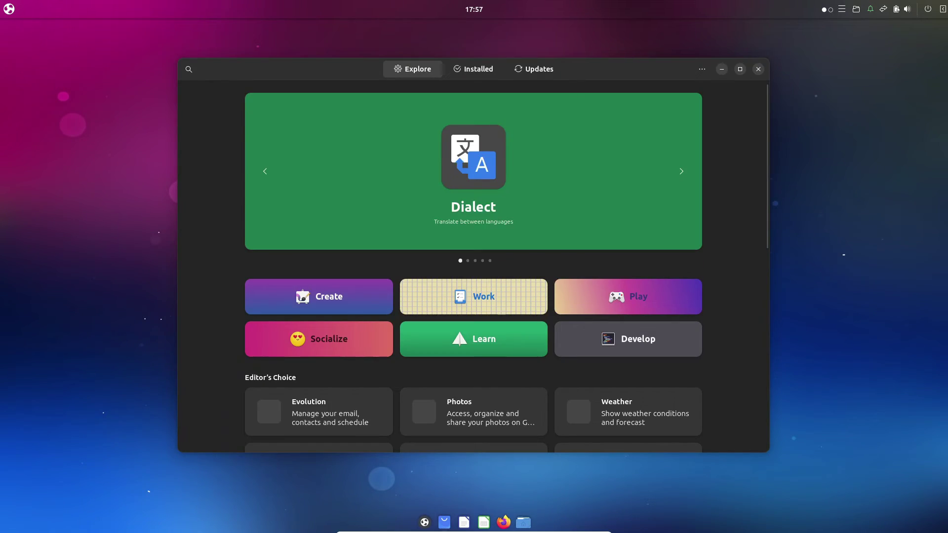
click(534, 69)
click(412, 69)
click(702, 69)
click(692, 126)
Close the About window and quit the software store, then launch Firefox.
key(Escape)
key(ctrl+q)
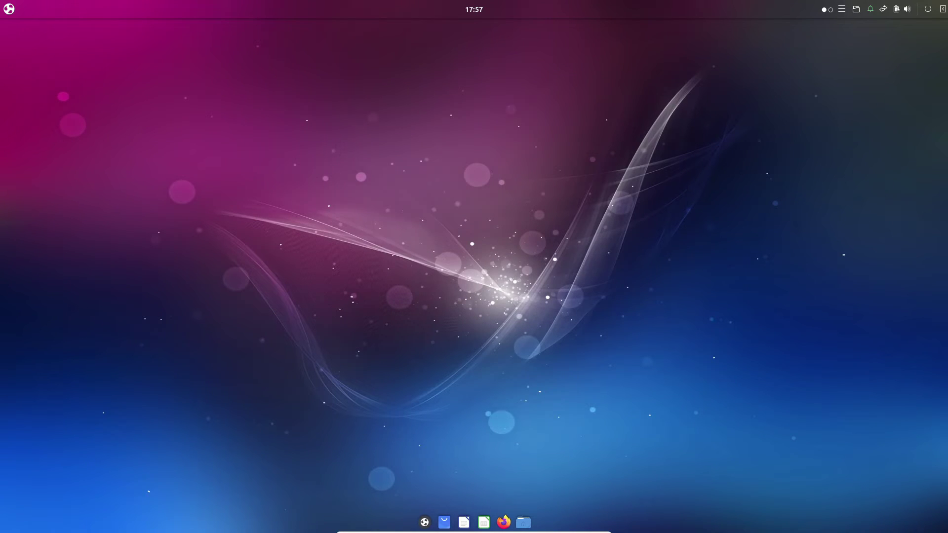
click(504, 522)
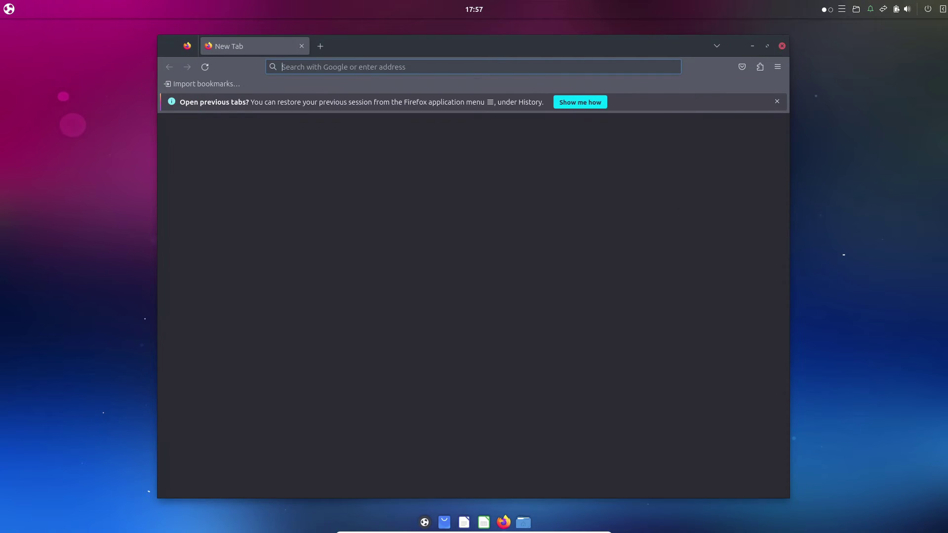
Search for 'ubuntu budgie 23.10', skim the results page, then close Firefox.
text(u)
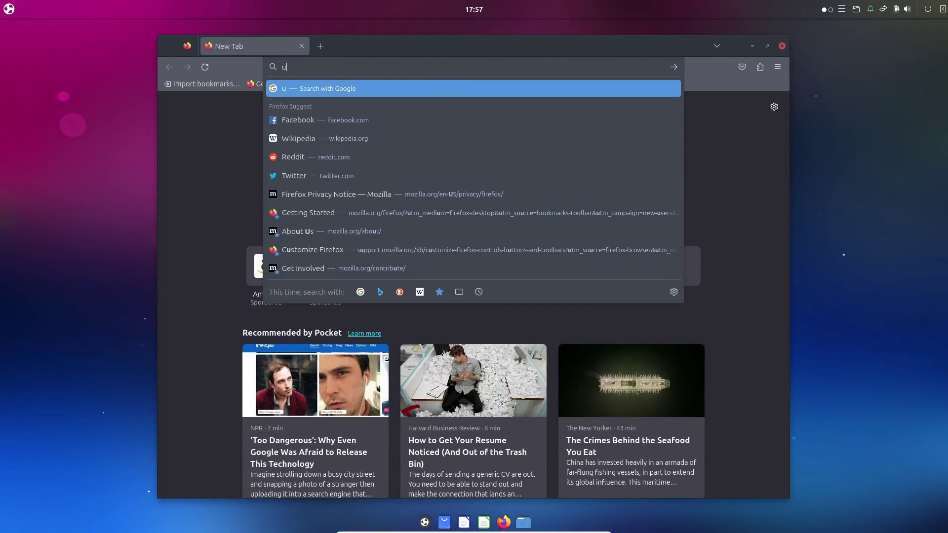
text(buntu budg)
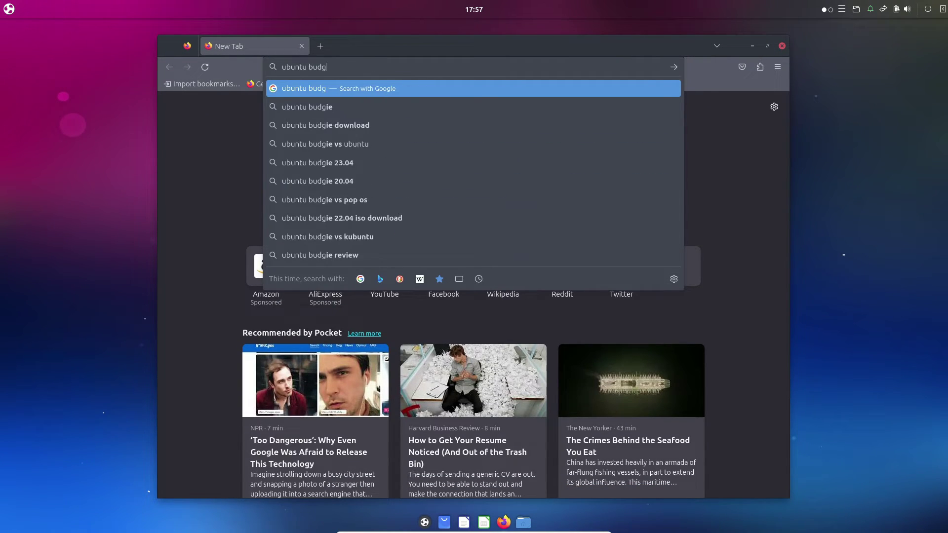
text(ie 23.10)
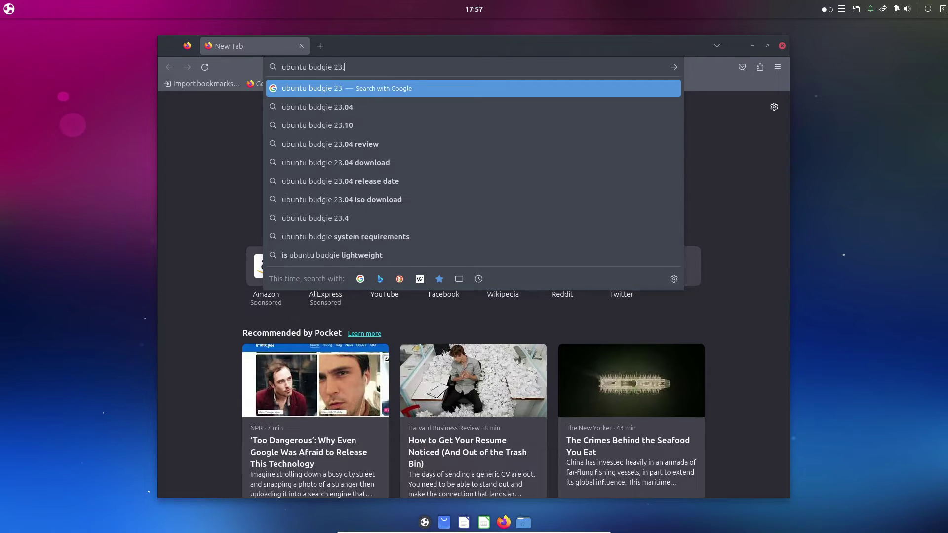
key(Return)
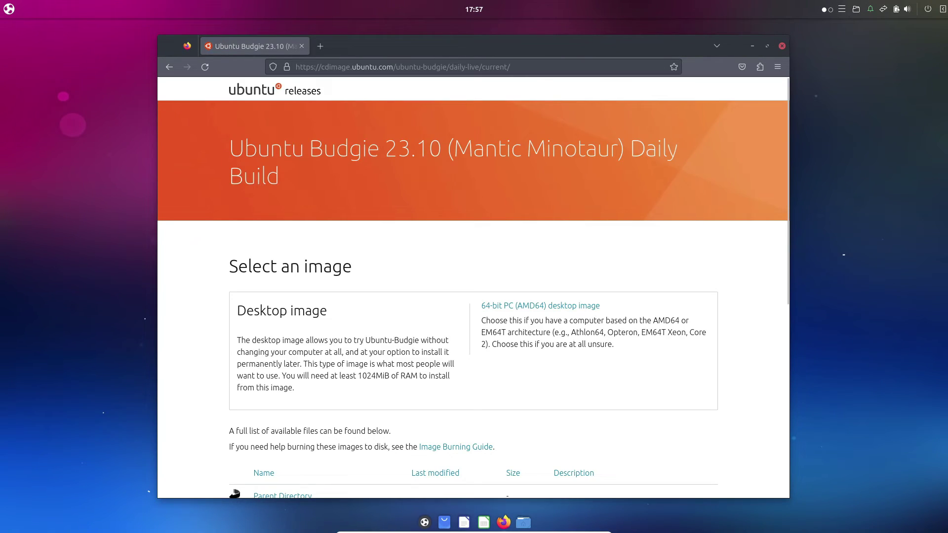
scroll(472, 287, down, 7)
scroll(473, 286, up, 7)
key(alt+F4)
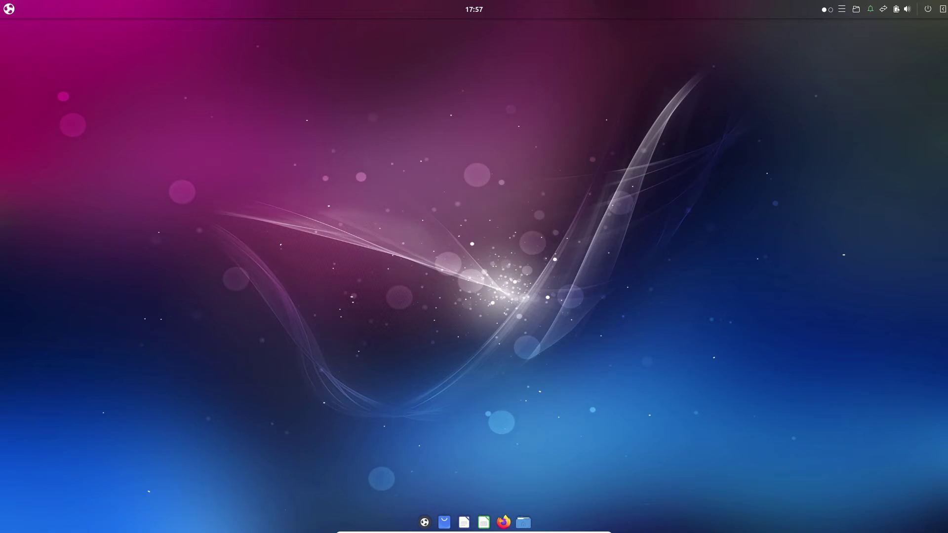
Glance at the calendar and sound panel, then choose Shutdown and confirm Power Off.
key(super+a)
key(super+a)
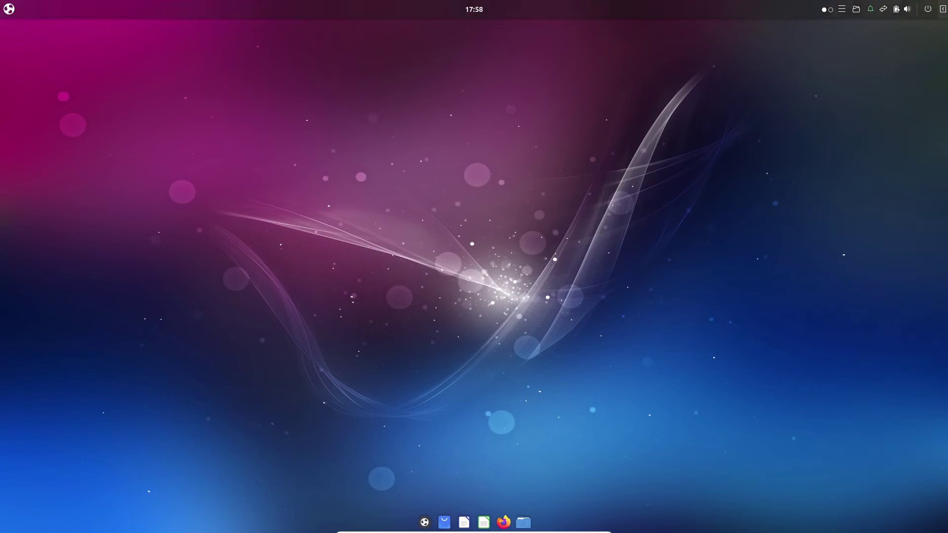
key(ctrl+alt+Delete)
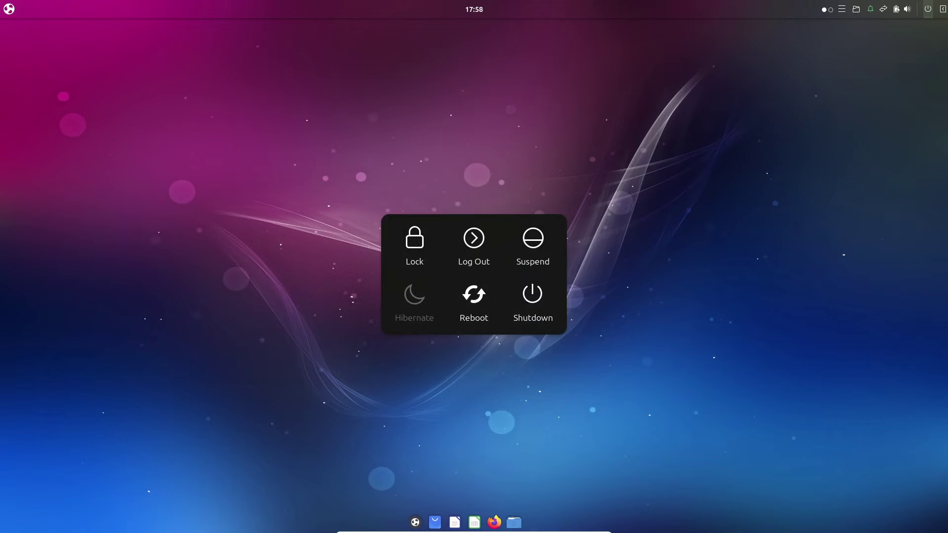
key(Return)
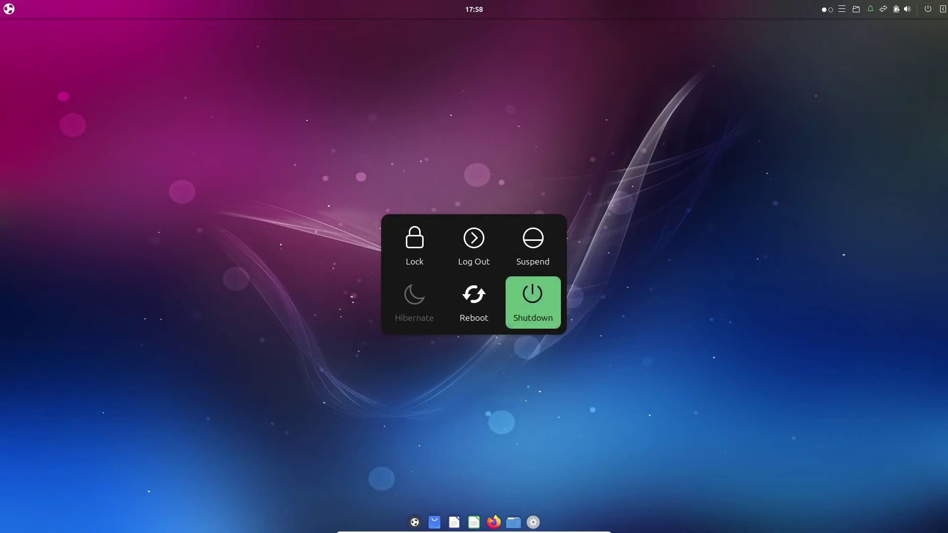
key(Return)
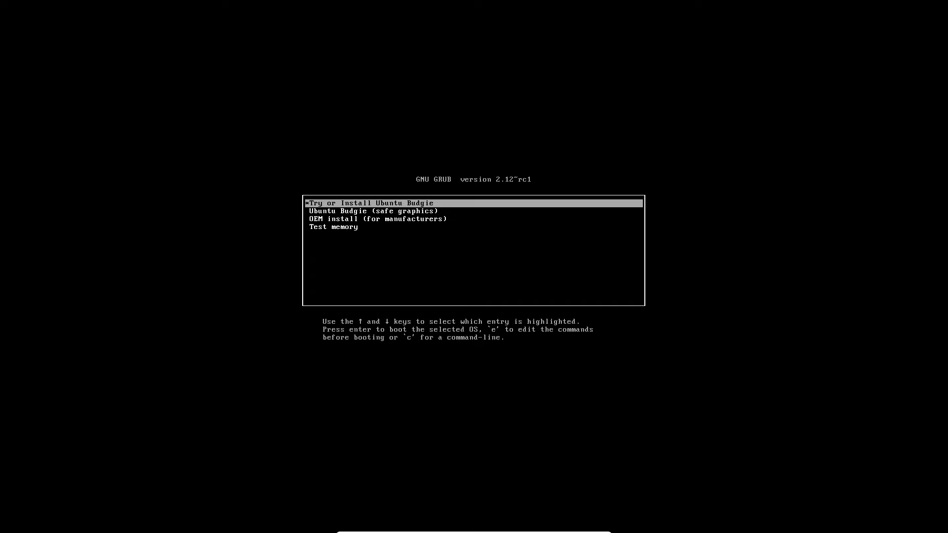
Select the Try or Install Ubuntu Budgie entry in GRUB and boot the live system.
key(Down)
key(Down)
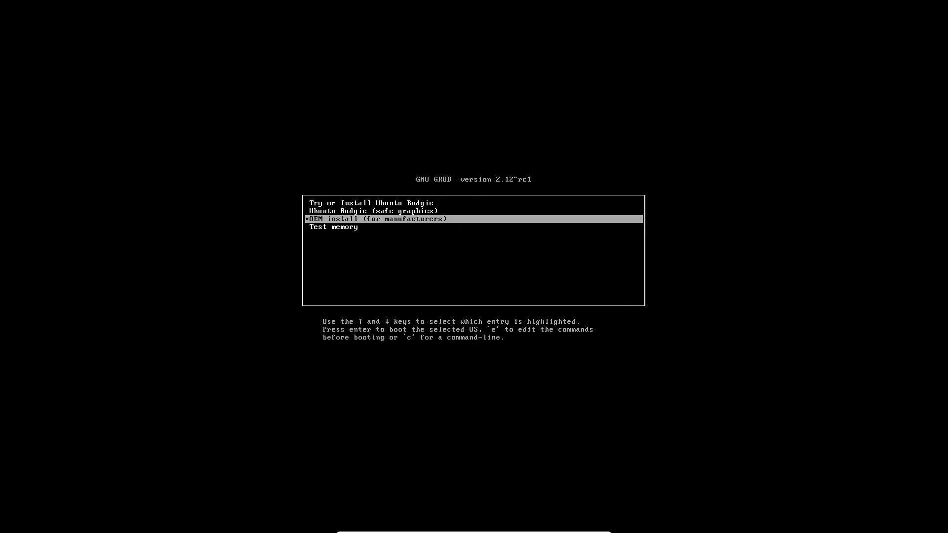
key(Up)
key(Return)
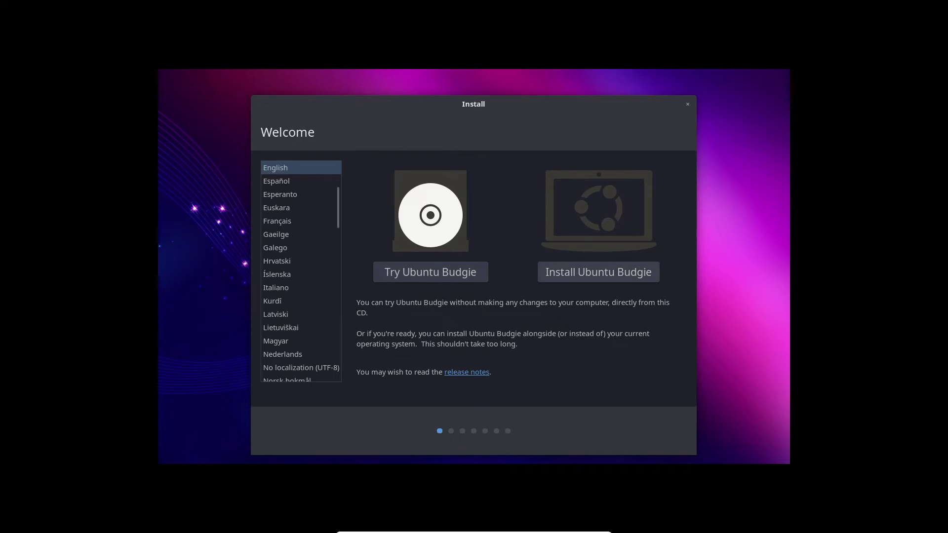
Choose Install Ubuntu Budgie, keep English (US) keyboard, erase the whole disk and confirm writing changes.
key(Tab)
key(Return)
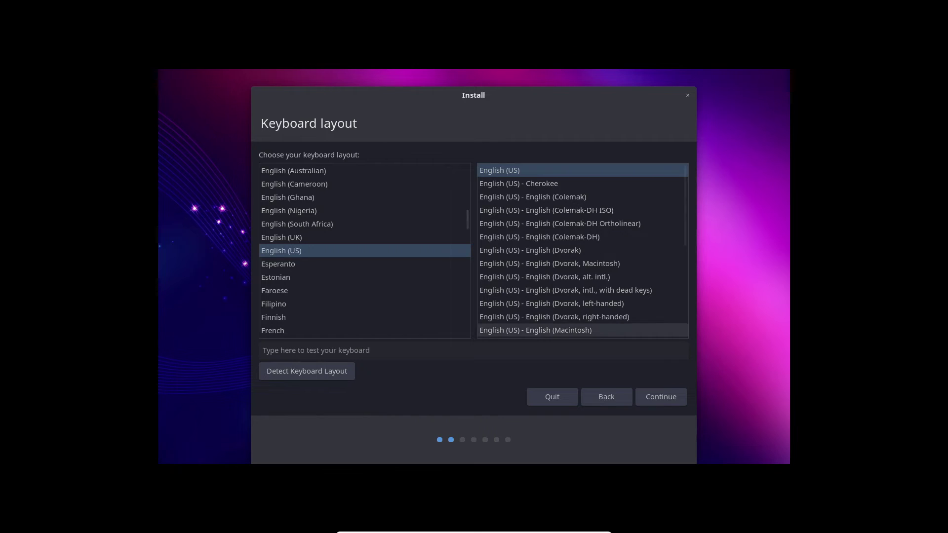
key(Return)
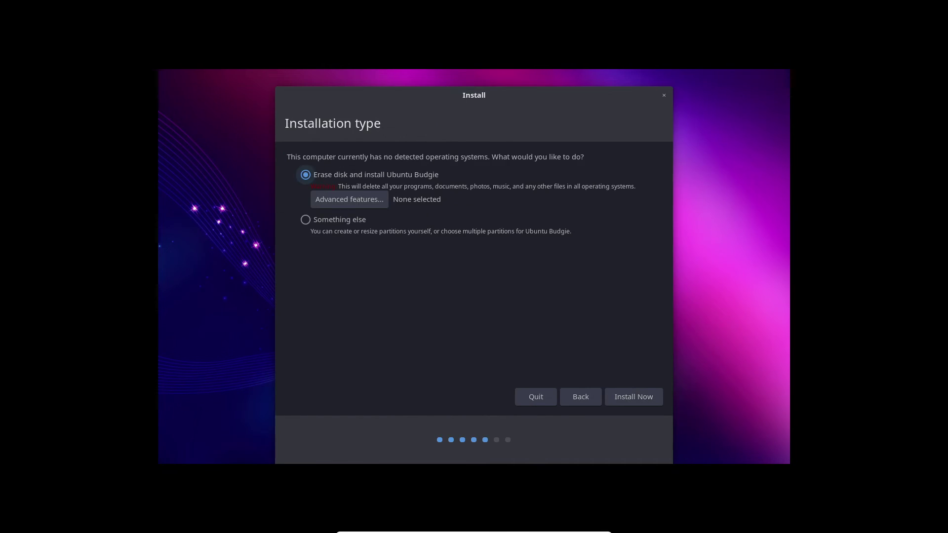
key(Return)
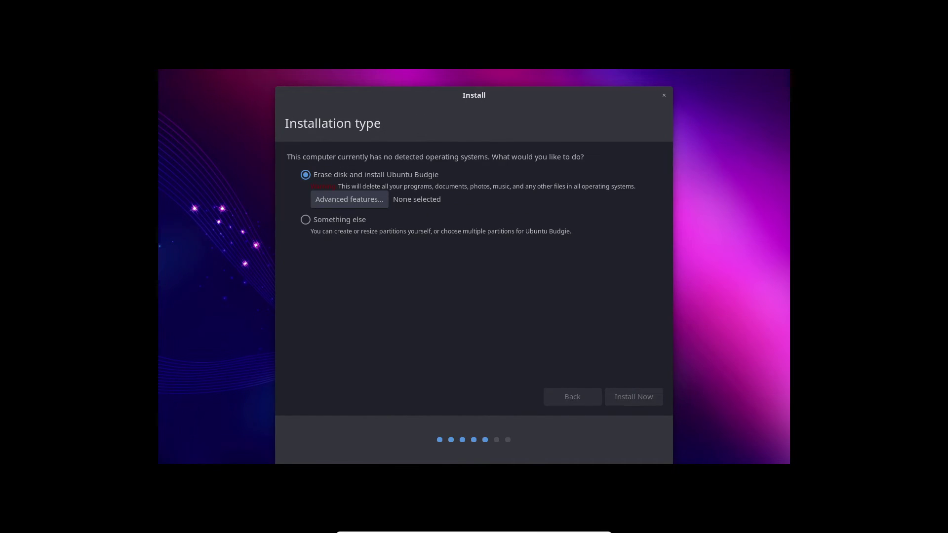
key(Return)
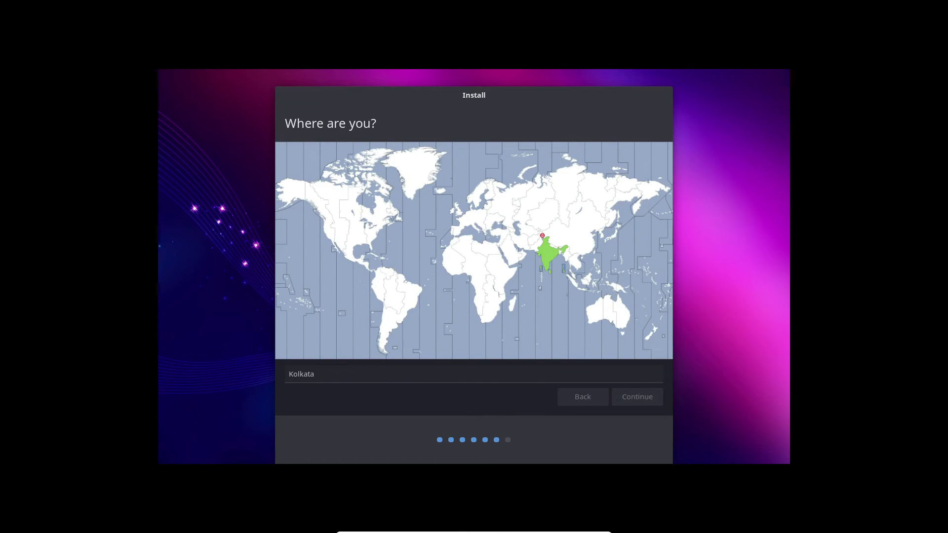
Keep Kolkata as location, fill in the user's name, enter and confirm the password, and start installing.
key(Return)
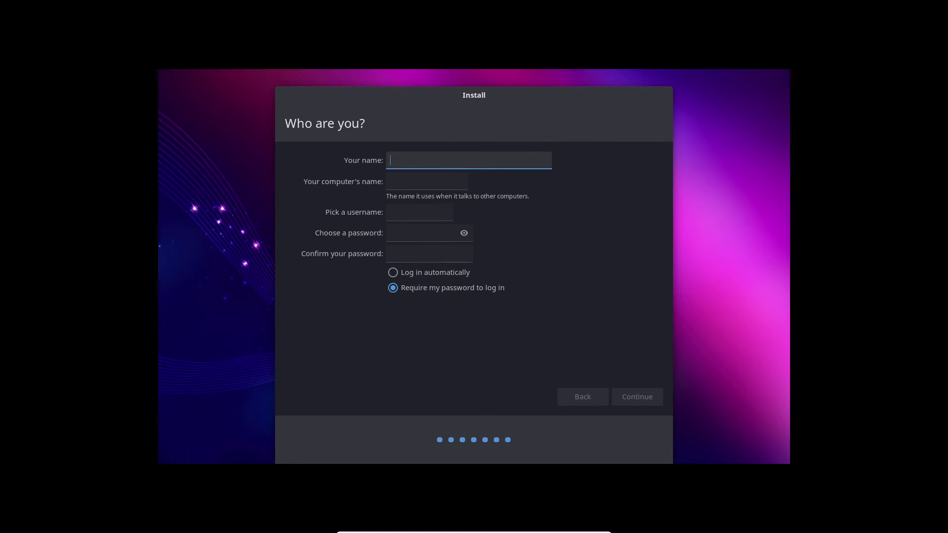
text(code)
key(Tab)
key(Tab)
key(Tab)
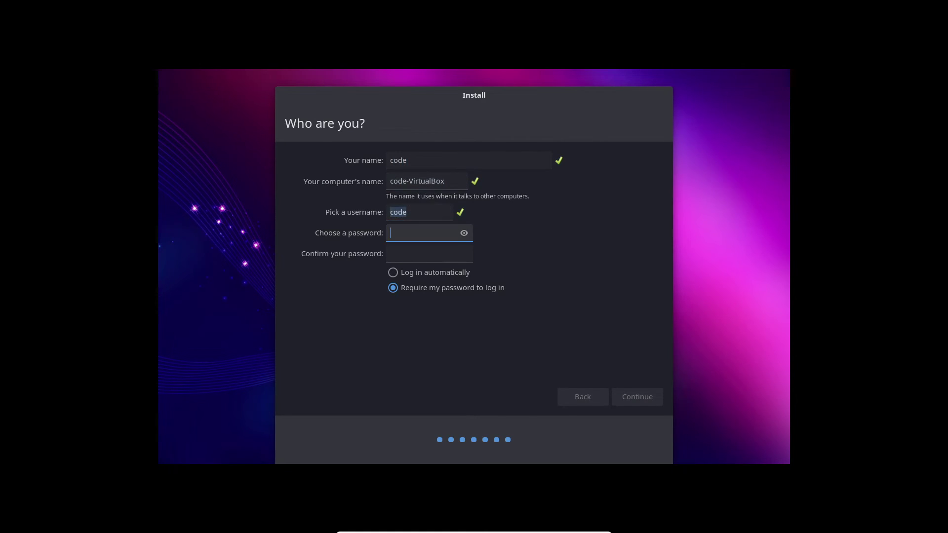
text(12345)
key(Tab)
text(123)
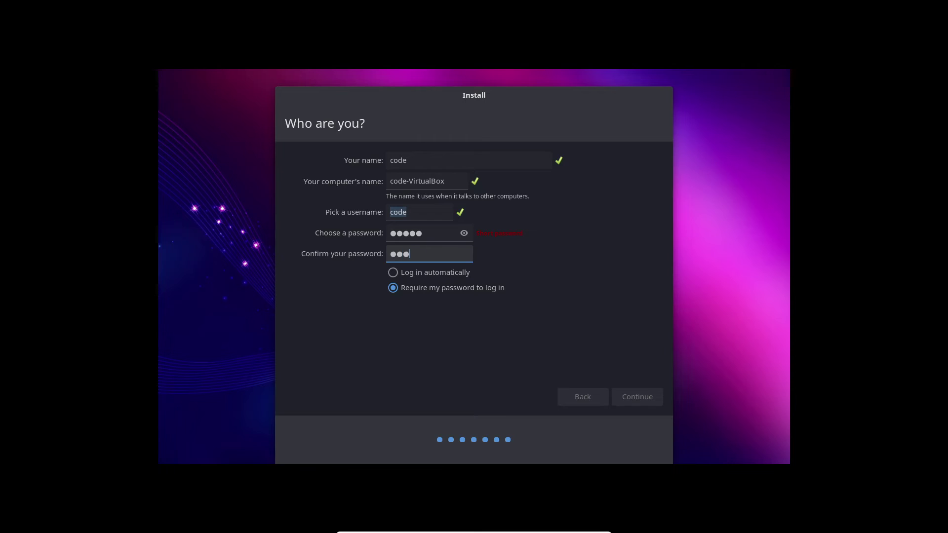
text(45)
key(Return)
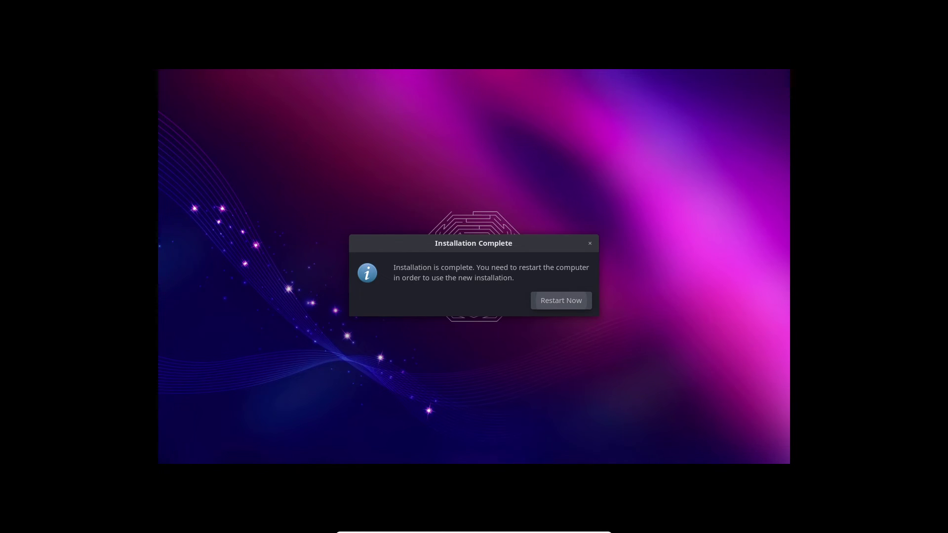
Restart into the new system, approve the missing theme snaps with the admin password, and open the Budgie Menu.
click(561, 300)
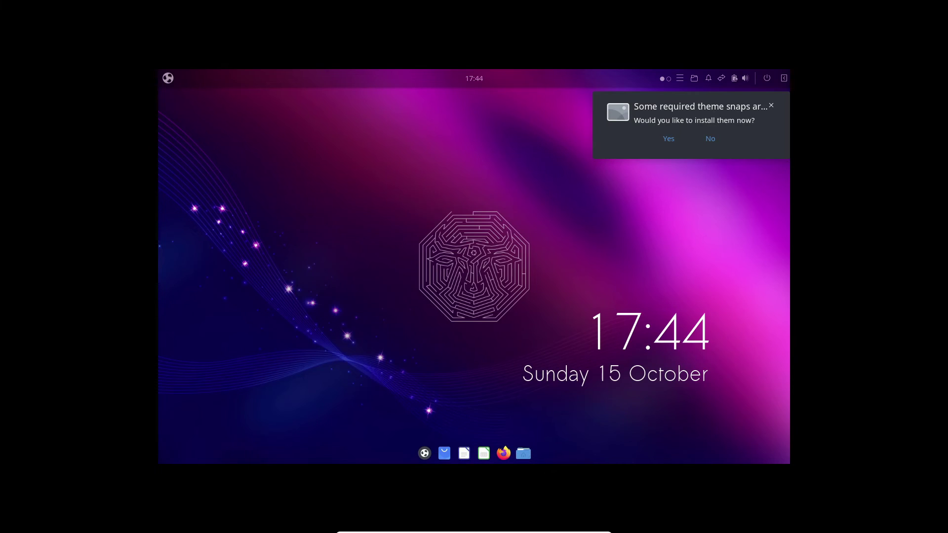
click(668, 138)
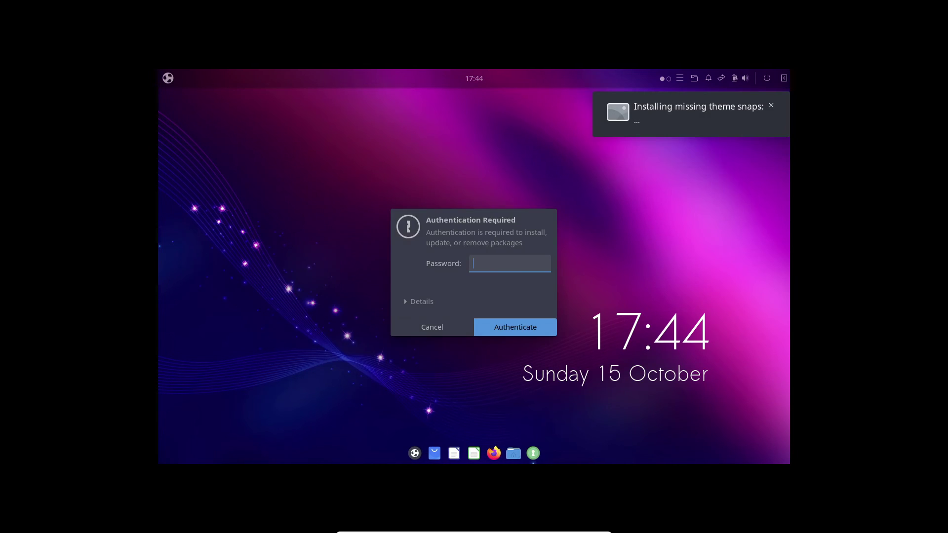
text(*****)
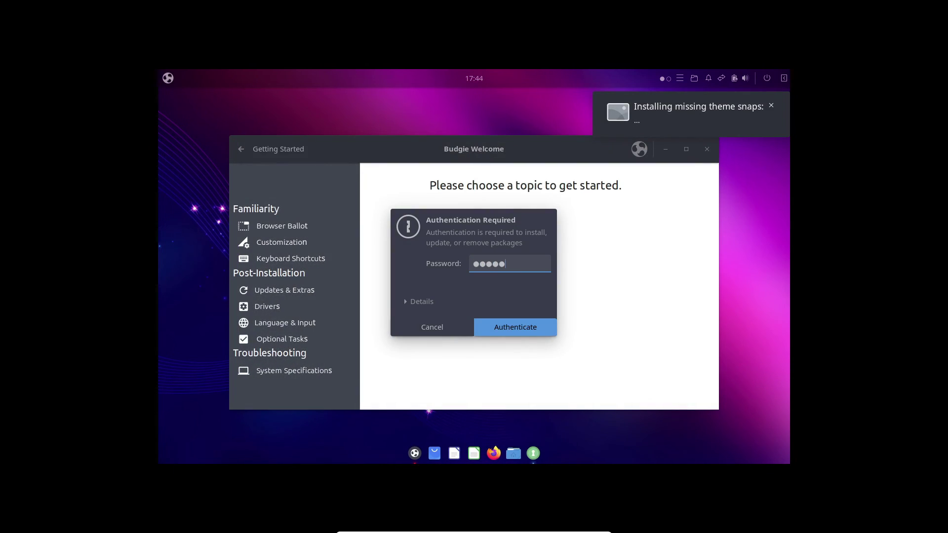
key(Return)
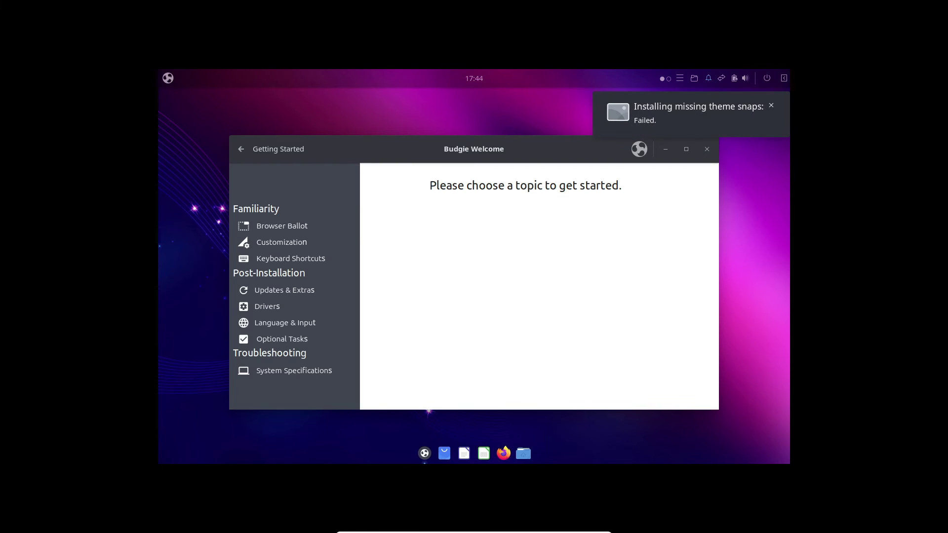
key(super)
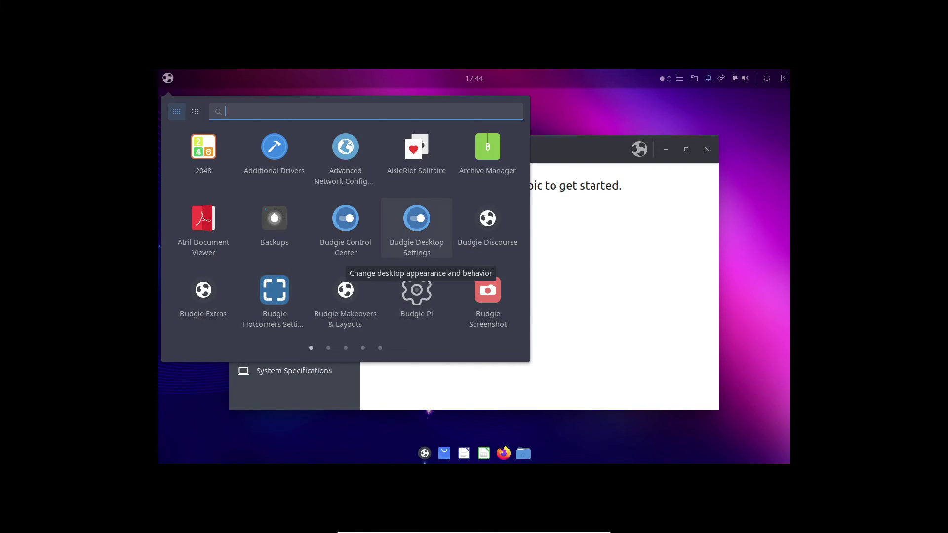
In Budgie Control Center Displays, switch resolution from 1280 × 800 to 1920 × 1080 (16:9), keep it, and close.
click(346, 222)
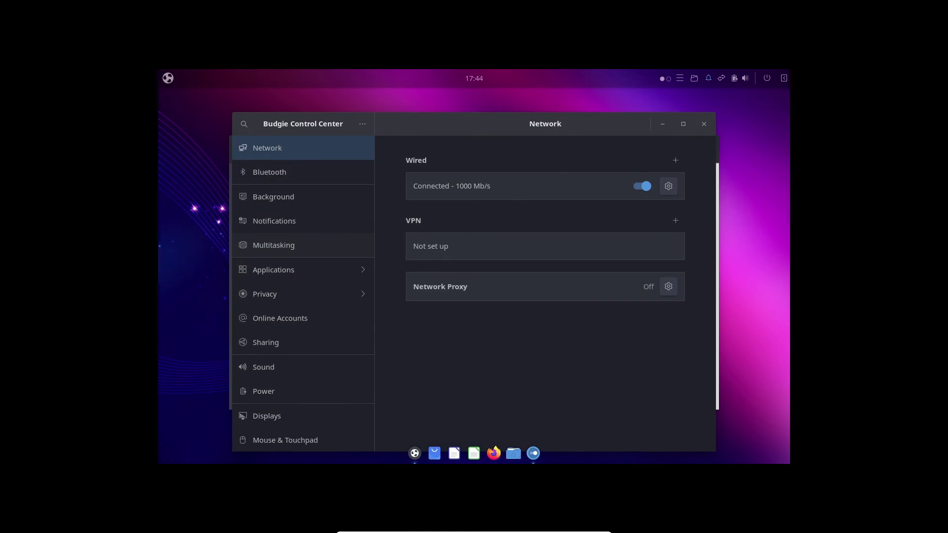
scroll(303, 293, down, 2)
click(267, 379)
click(637, 209)
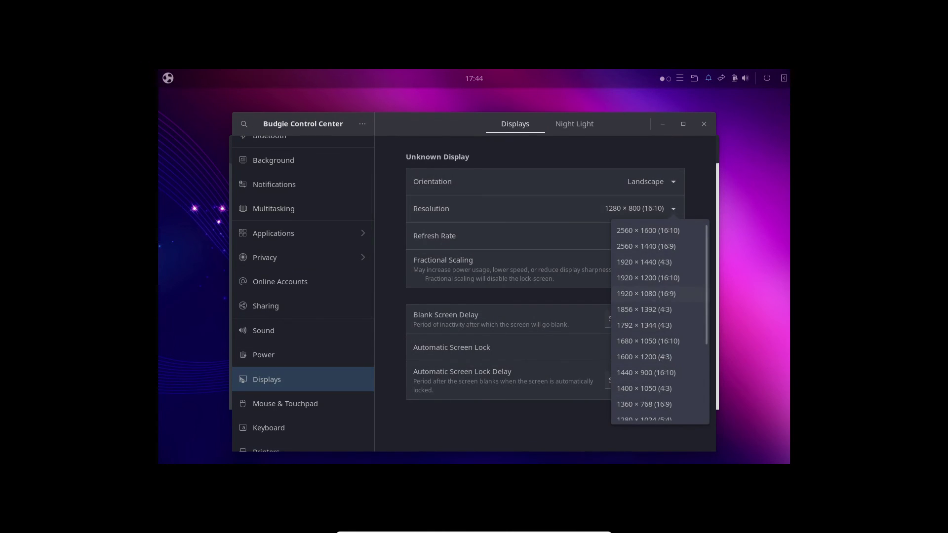
click(646, 293)
click(696, 124)
click(537, 315)
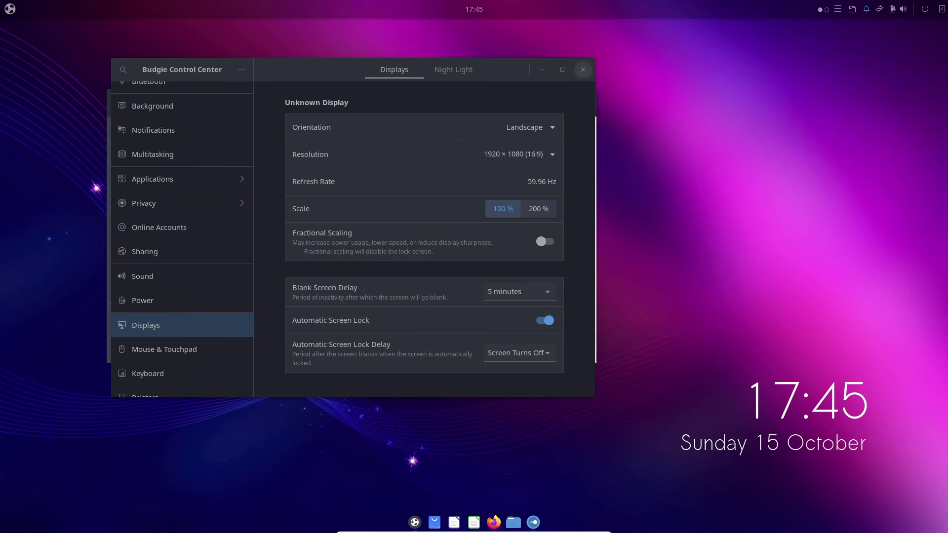
click(583, 69)
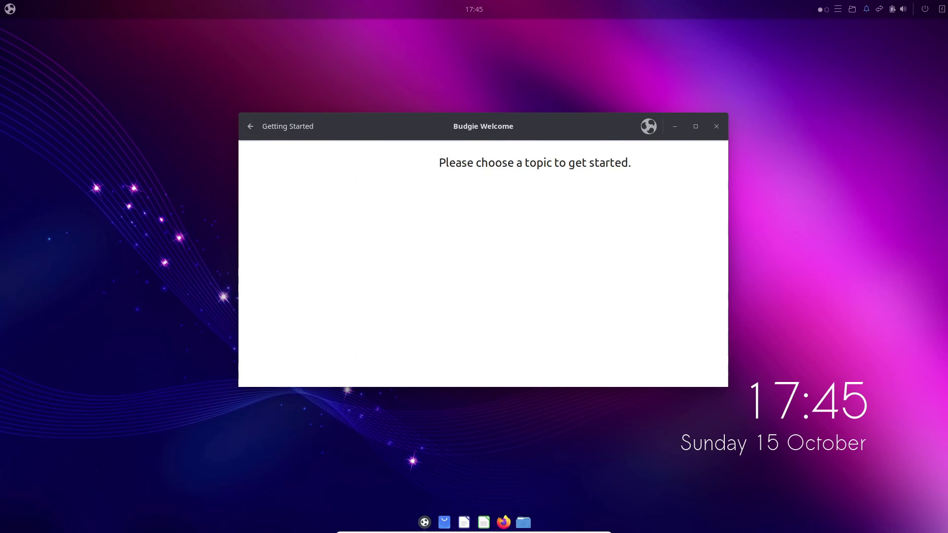
In Budgie Welcome, read the Browser Ballot page, then open the Customization page.
click(251, 126)
click(296, 203)
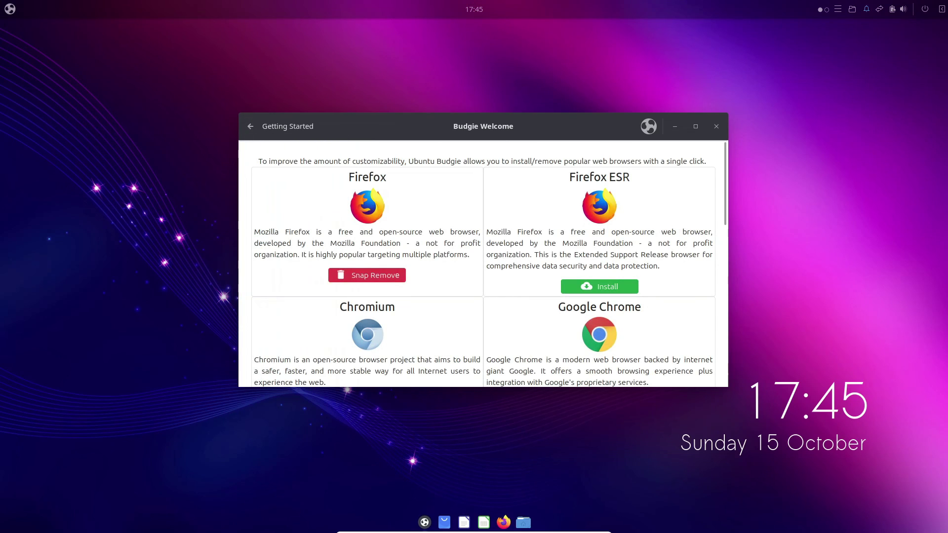
scroll(482, 264, down, 6)
scroll(483, 264, up, 6)
click(250, 126)
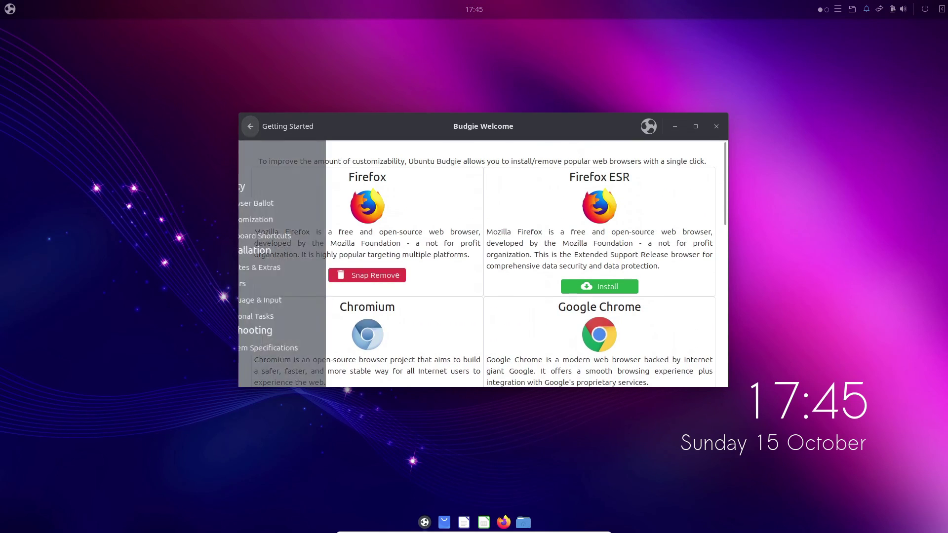
click(289, 218)
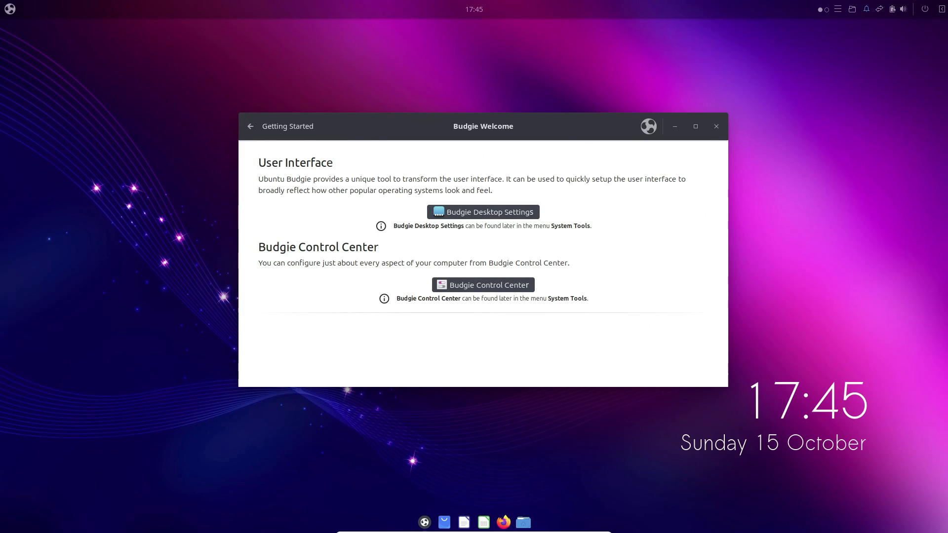
Look through the Keyboard Shortcuts, Updates & Extras, and Flatpak, Dropbox and User Management pages.
click(251, 126)
click(297, 232)
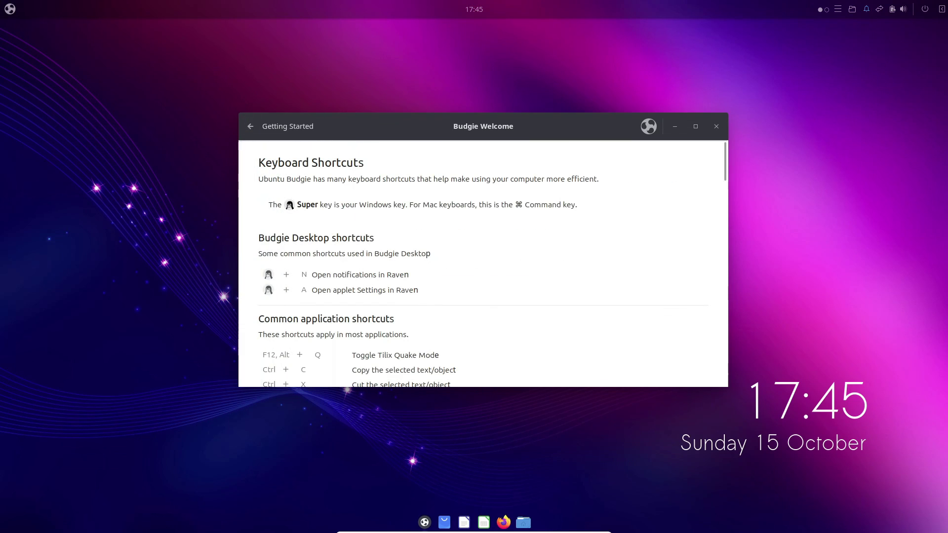
click(250, 126)
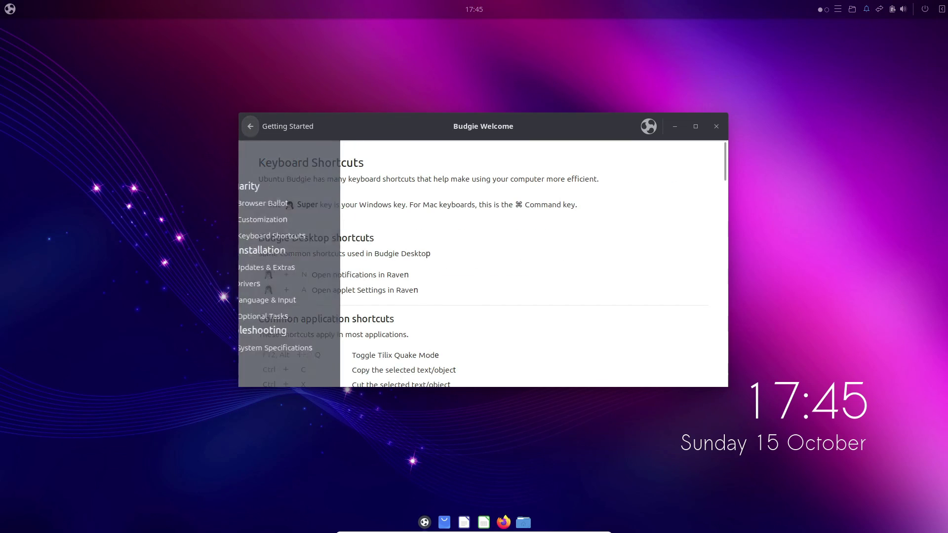
click(296, 268)
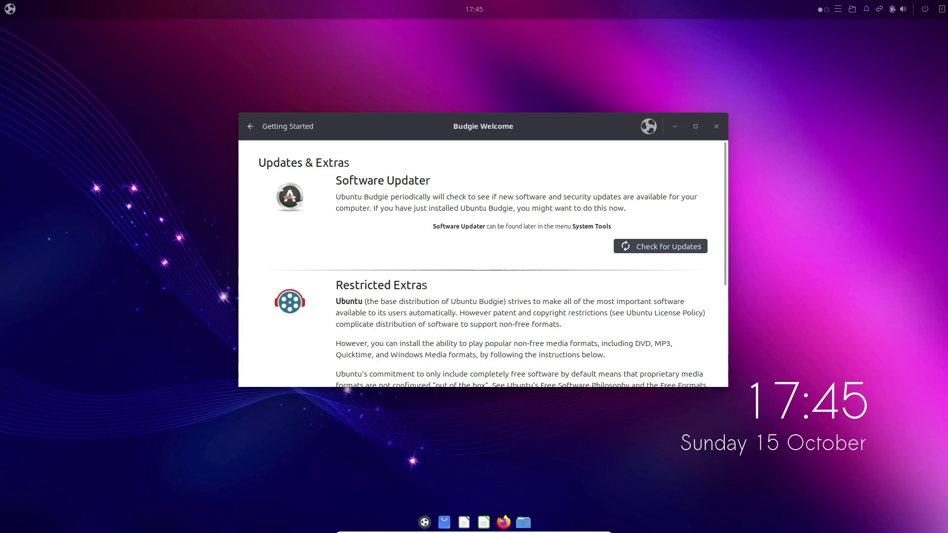
scroll(483, 261, down, 5)
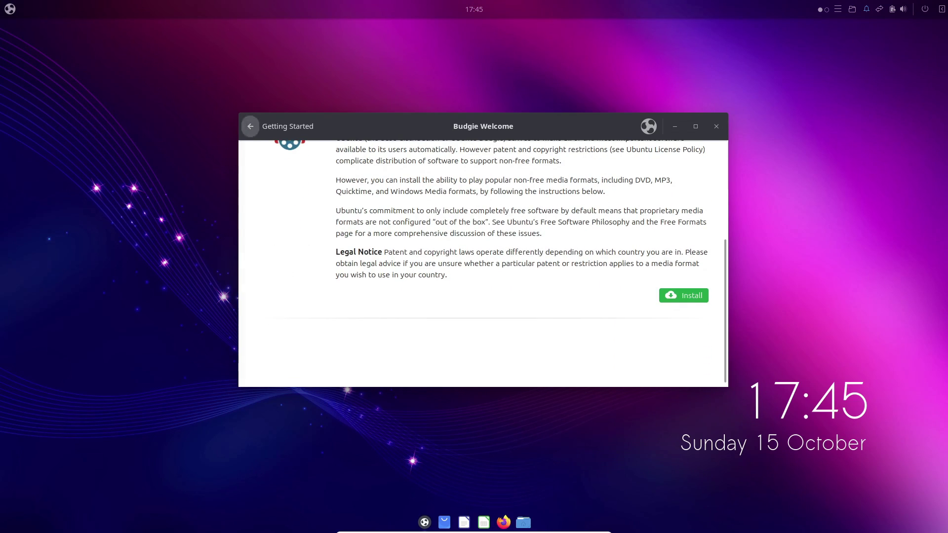
click(250, 126)
click(296, 301)
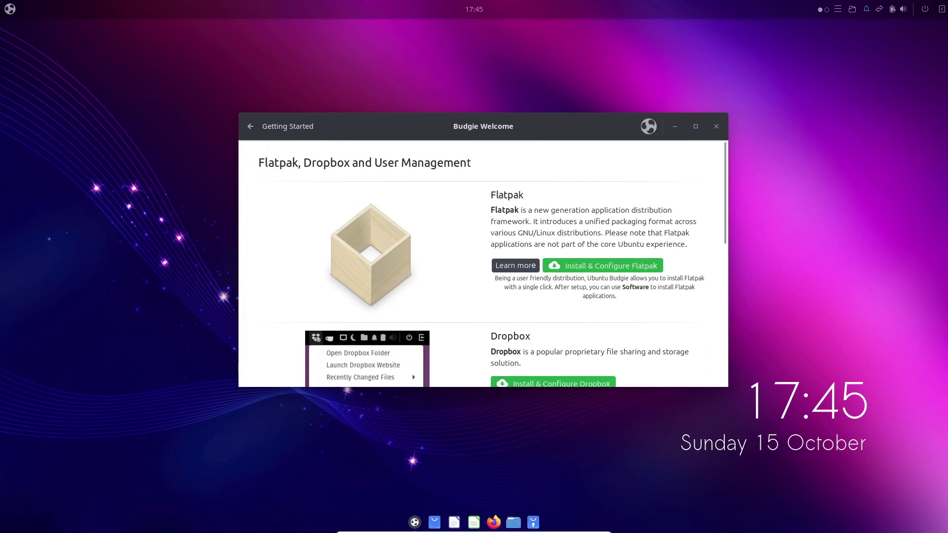
scroll(482, 262, down, 6)
View the System Specifications page, close Budgie Welcome and dismiss the Software Updater prompt.
click(250, 126)
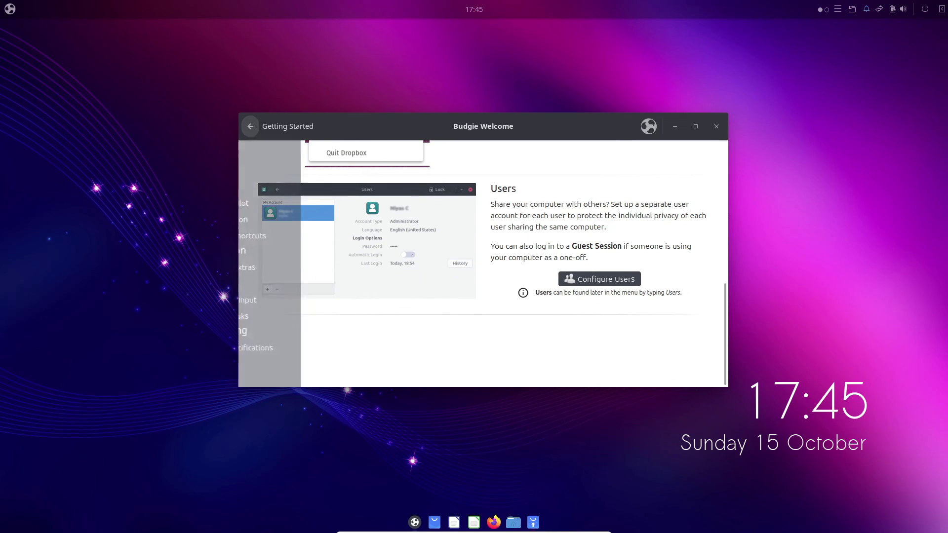
click(296, 348)
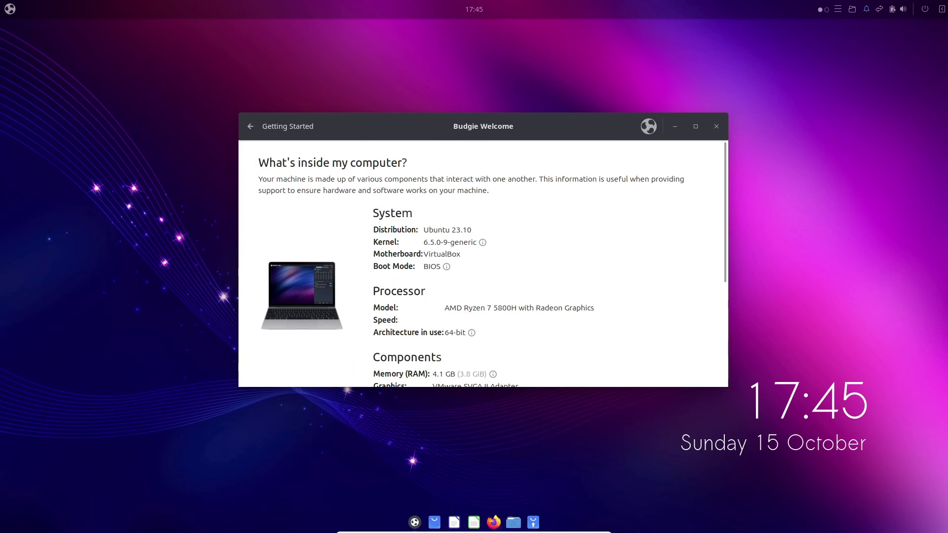
scroll(483, 261, down, 5)
scroll(482, 261, up, 5)
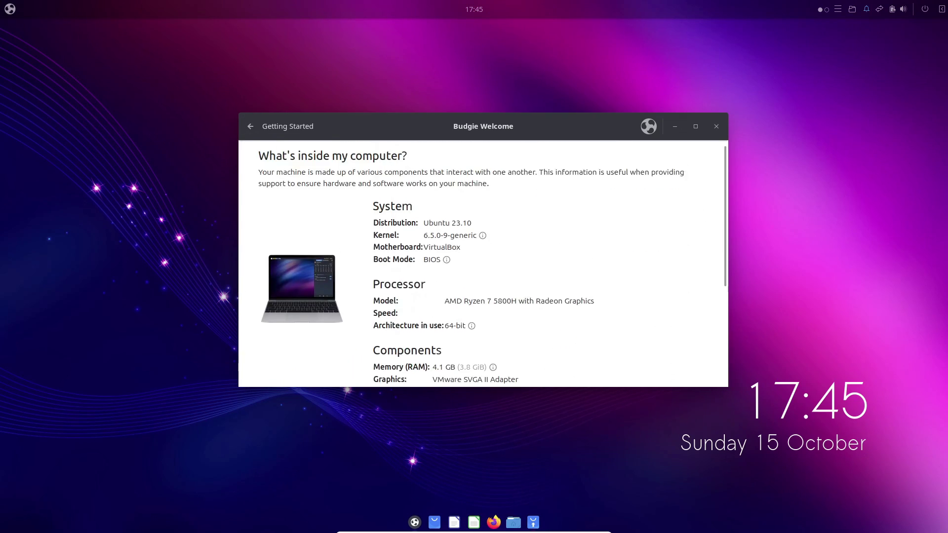
click(250, 126)
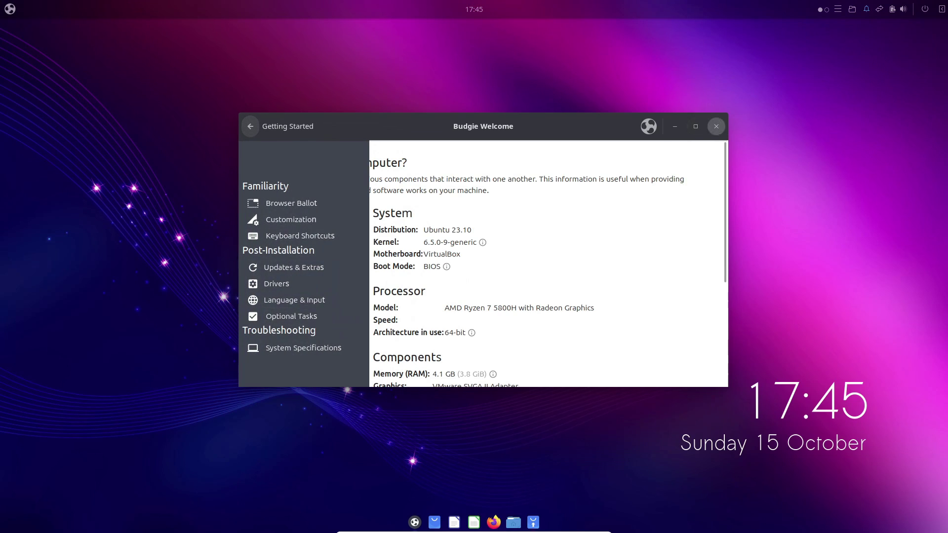
click(716, 126)
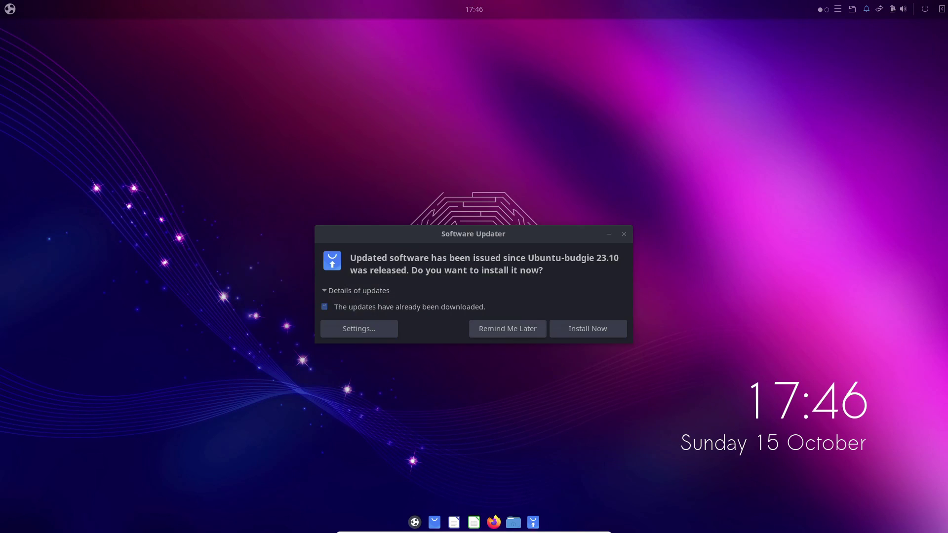
key(Escape)
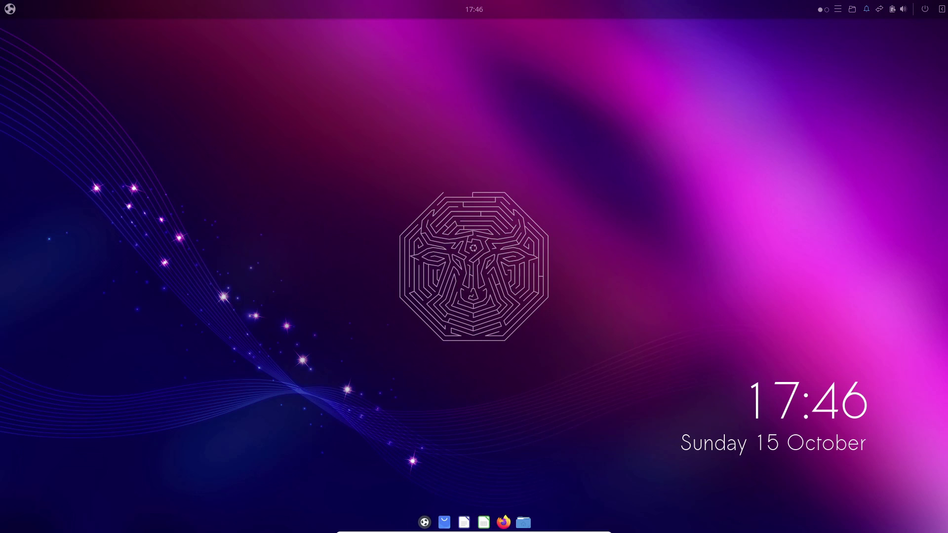